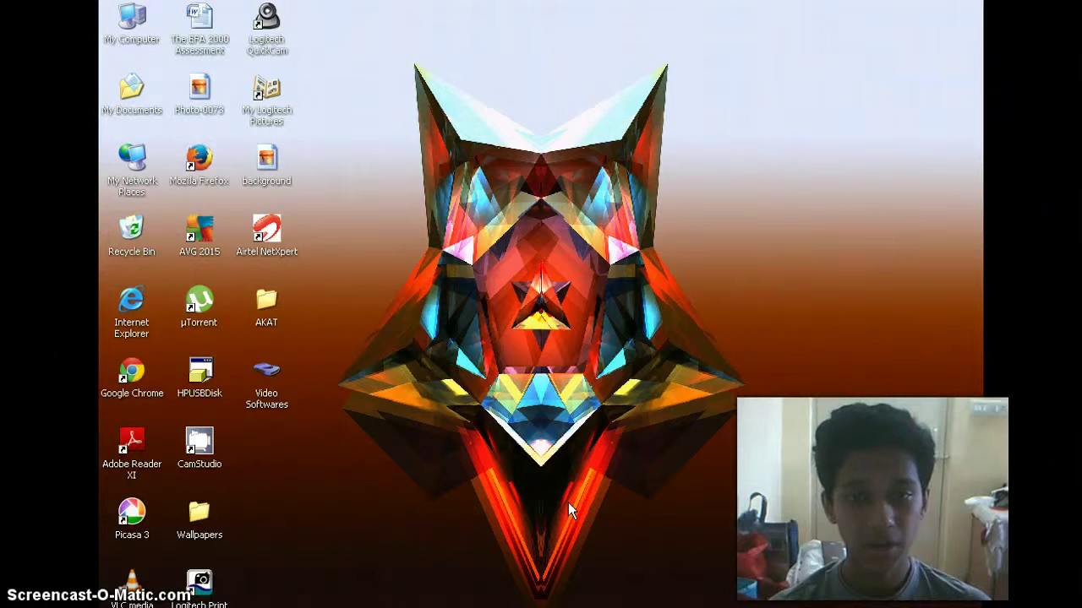
Add a <title>AKAT Channel</title> line below the <html> tag
left_click(435, 566)
type("<html>")
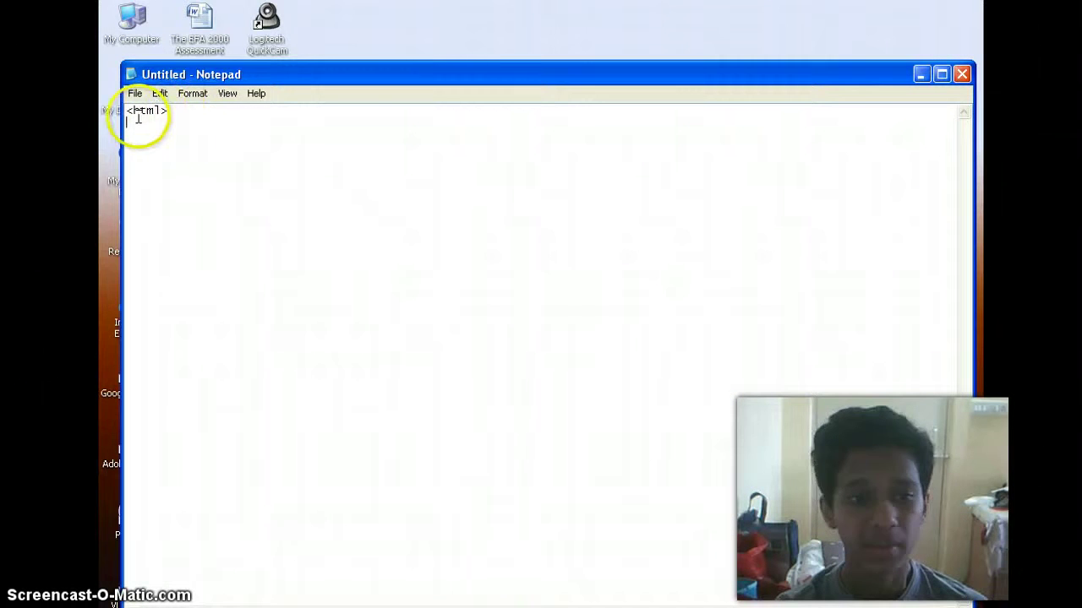
key("Return")
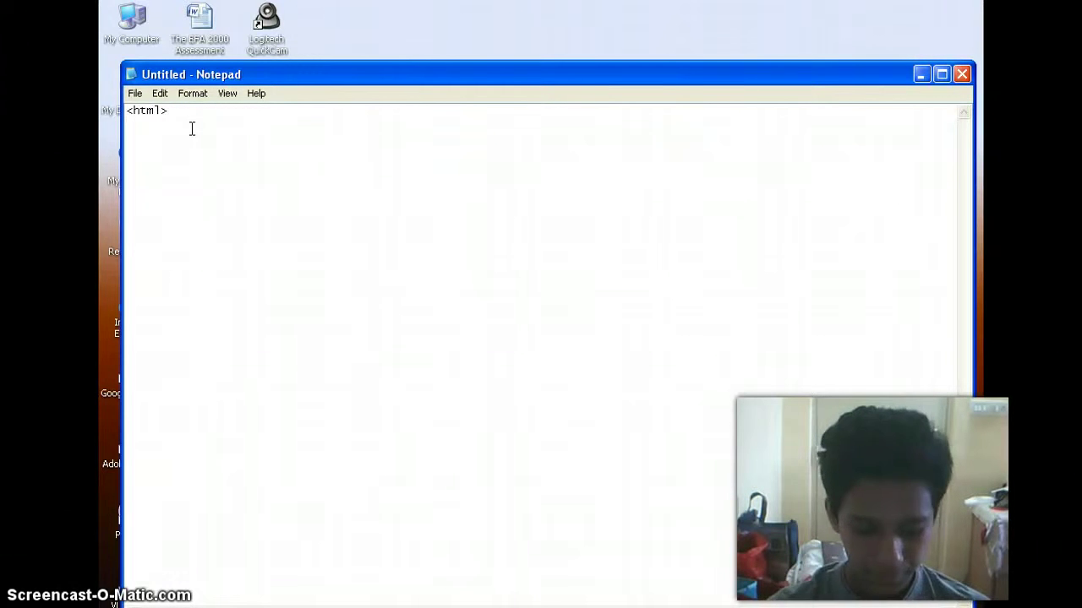
type("<title")
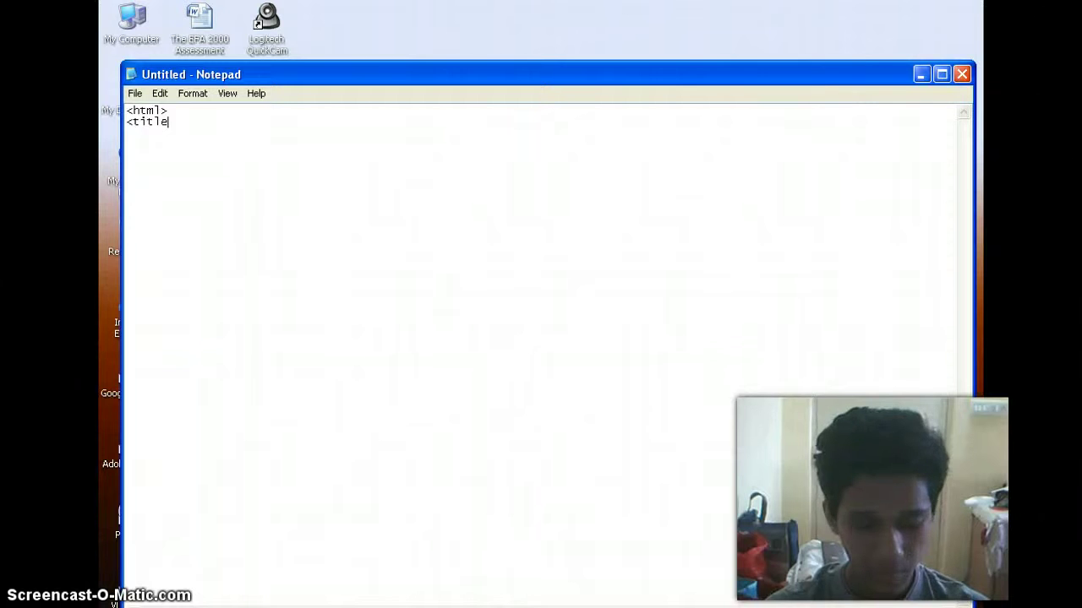
type(">")
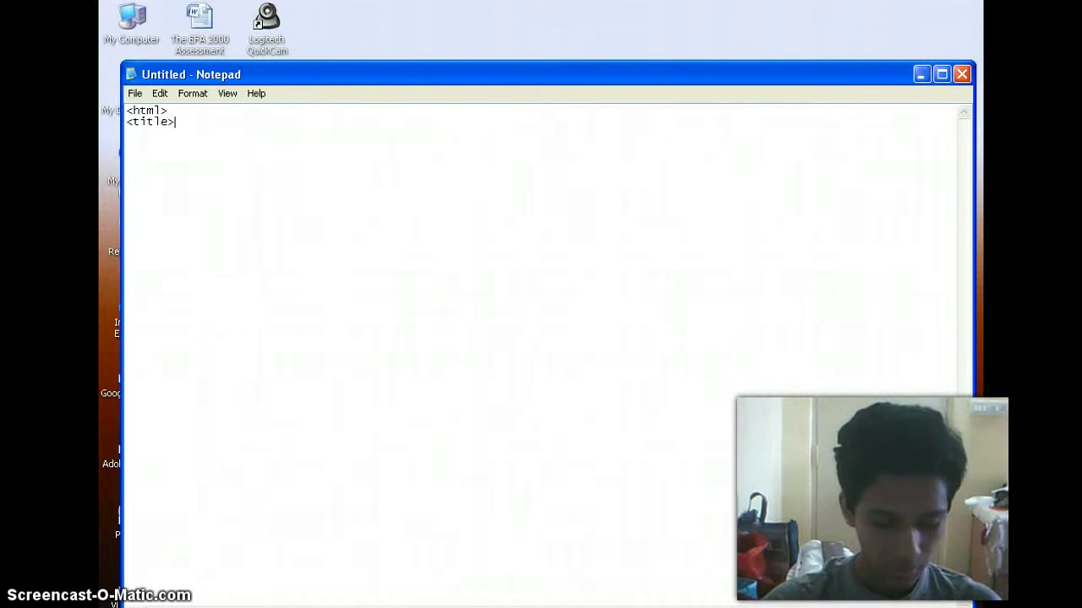
type("AKAT C")
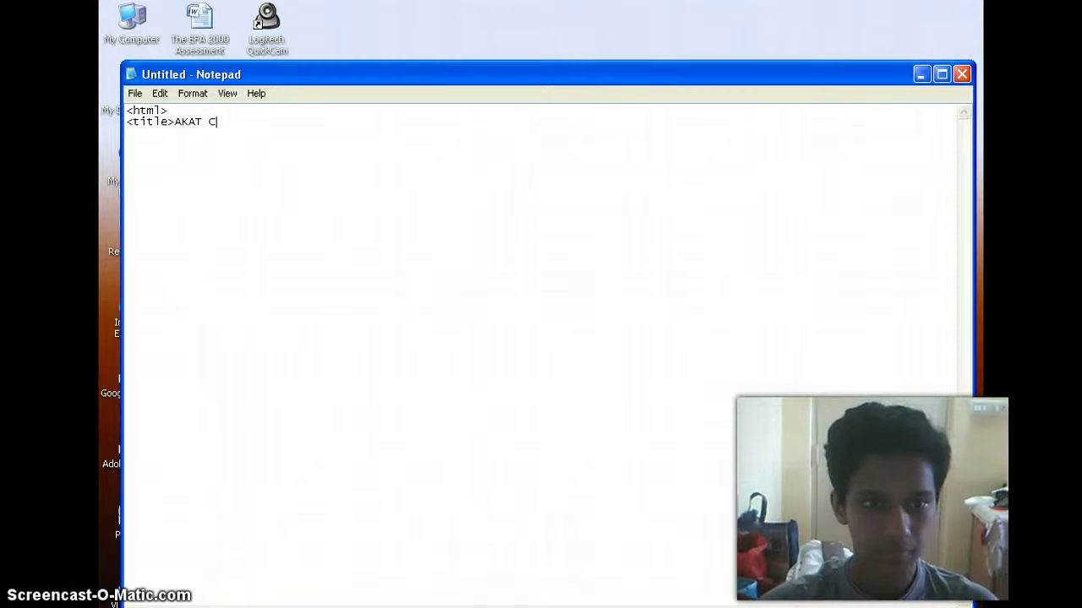
type("hannel</")
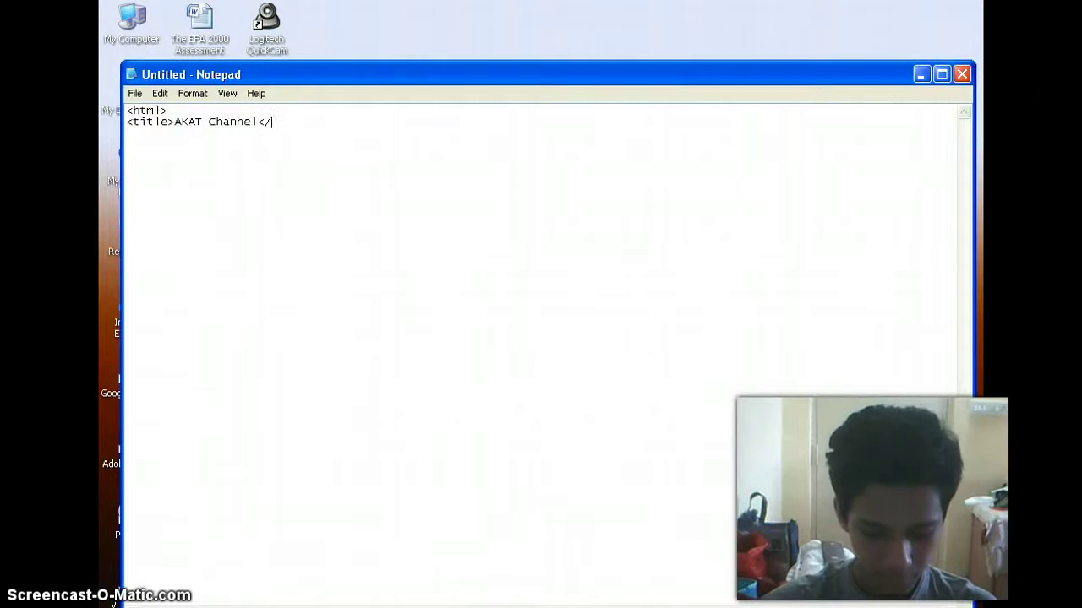
type("title>")
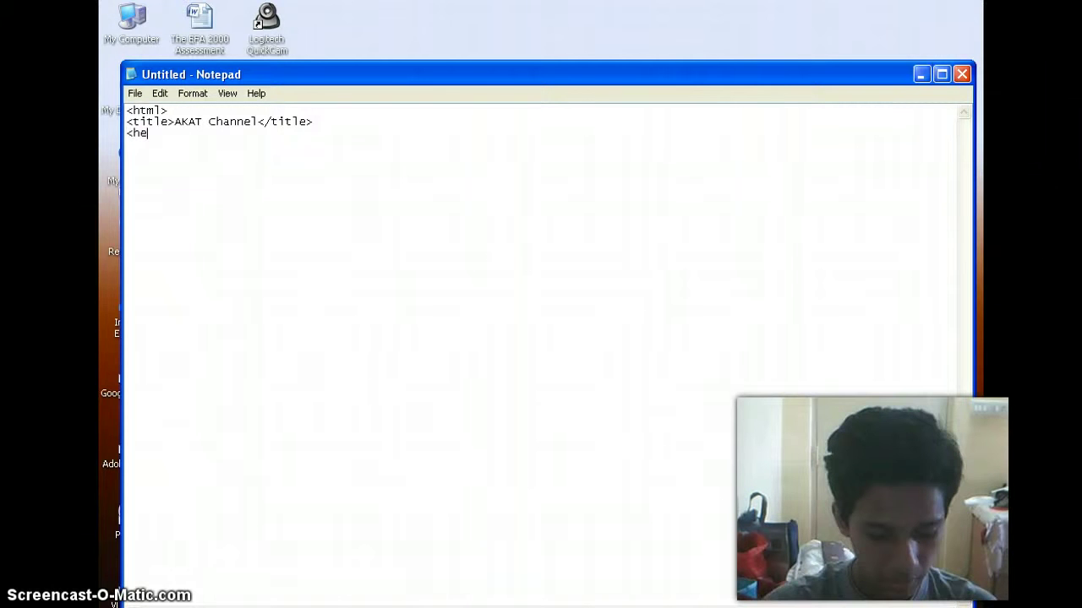
type(">")
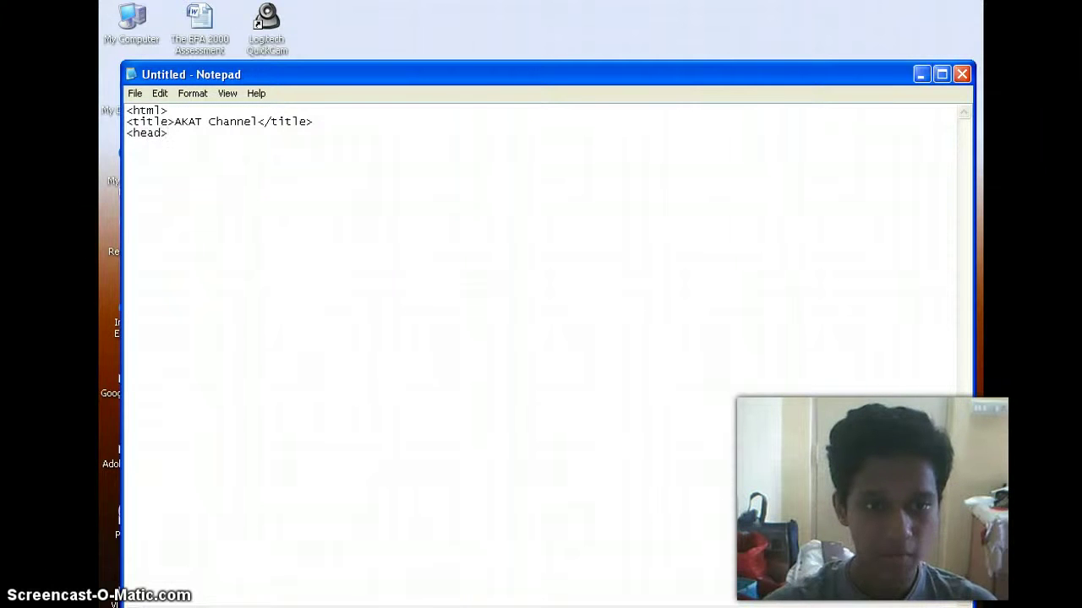
Complete the head line so it reads 'Hi everyone out there!' followed by </head>
left_click(145, 115)
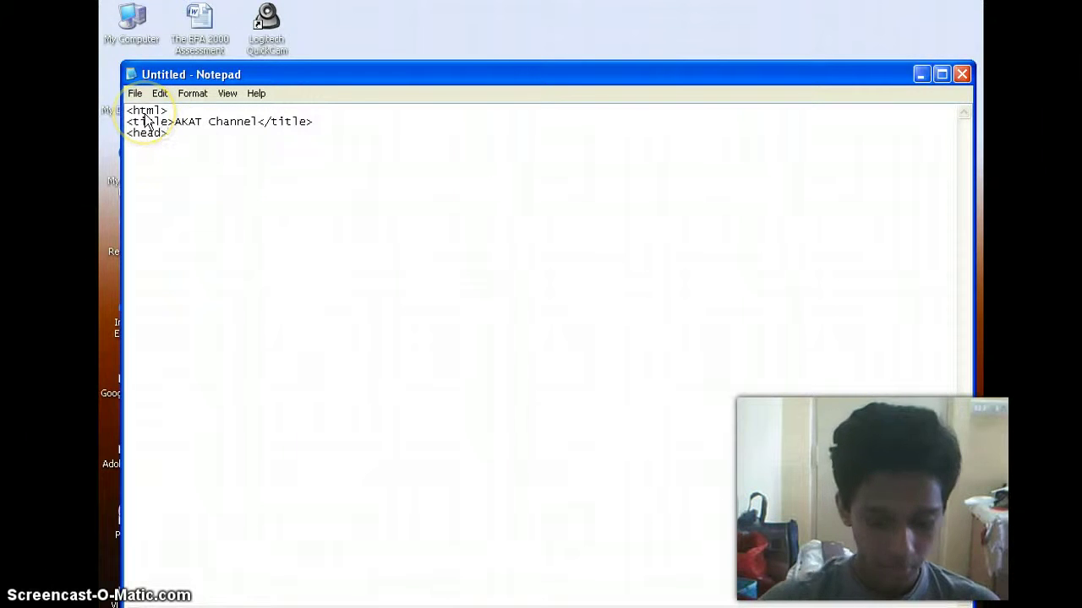
left_click(182, 141)
type("Hi")
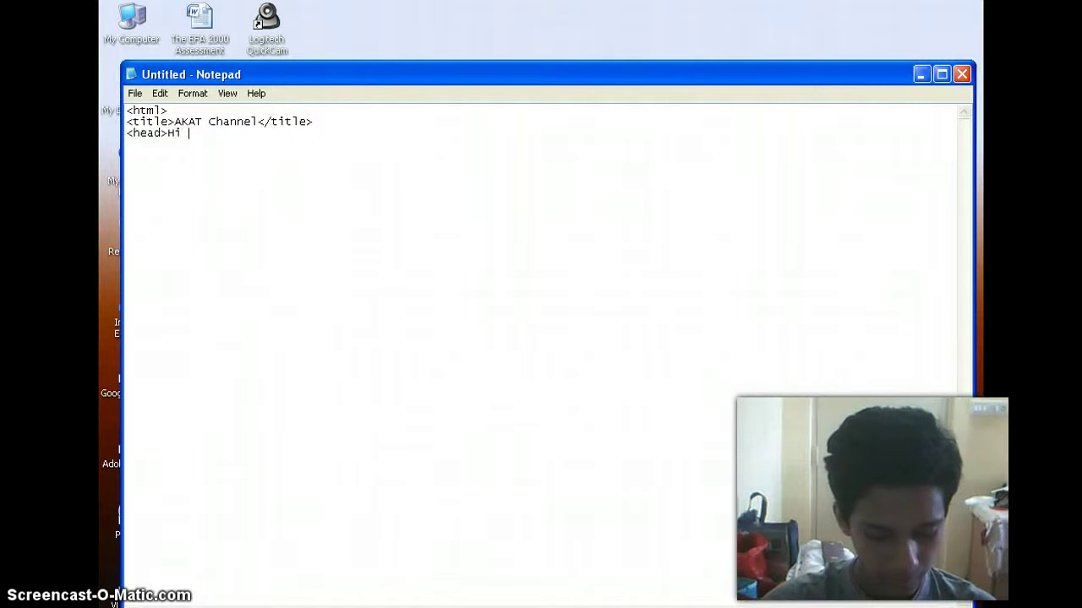
type("everyone ou")
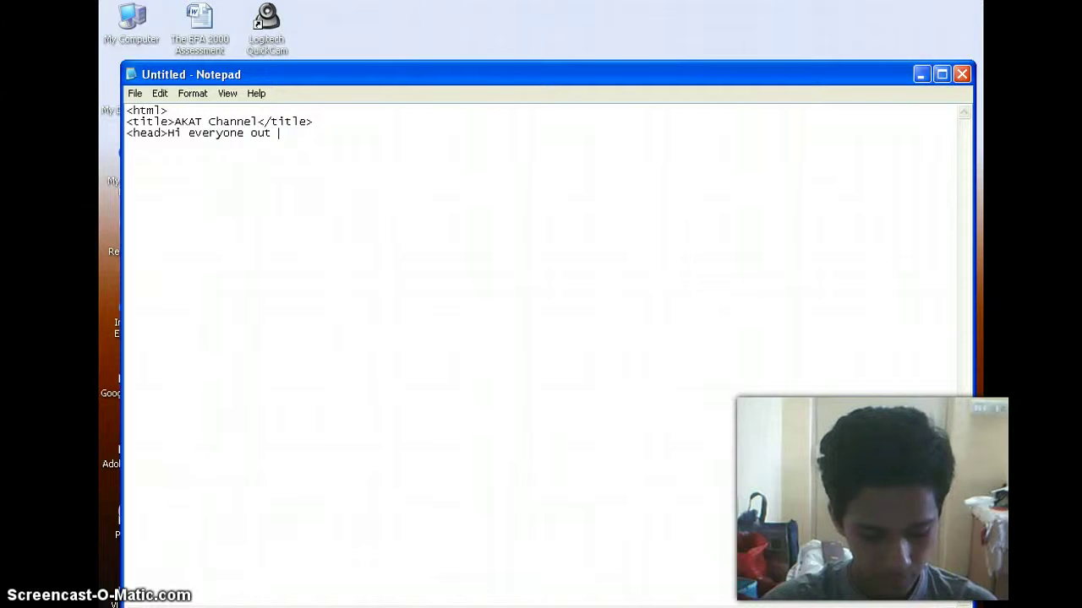
type("there")
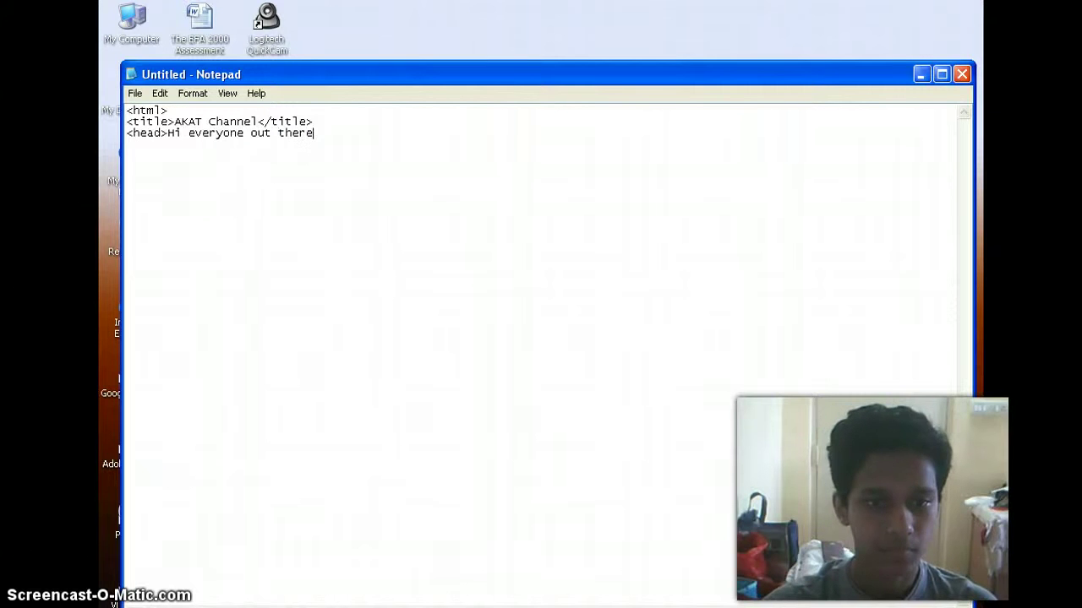
type("!<")
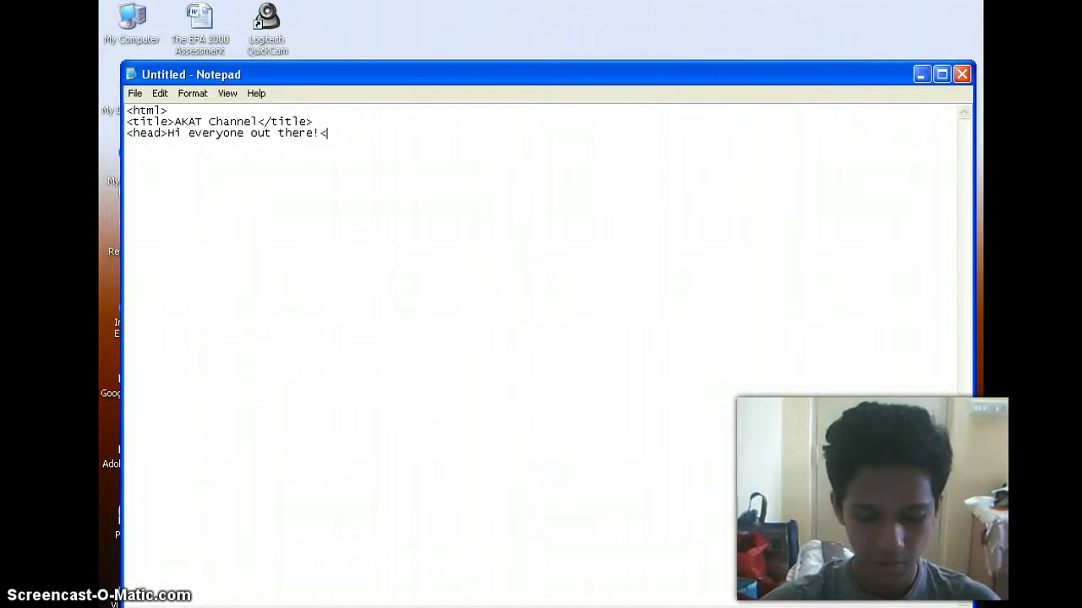
type("/head")
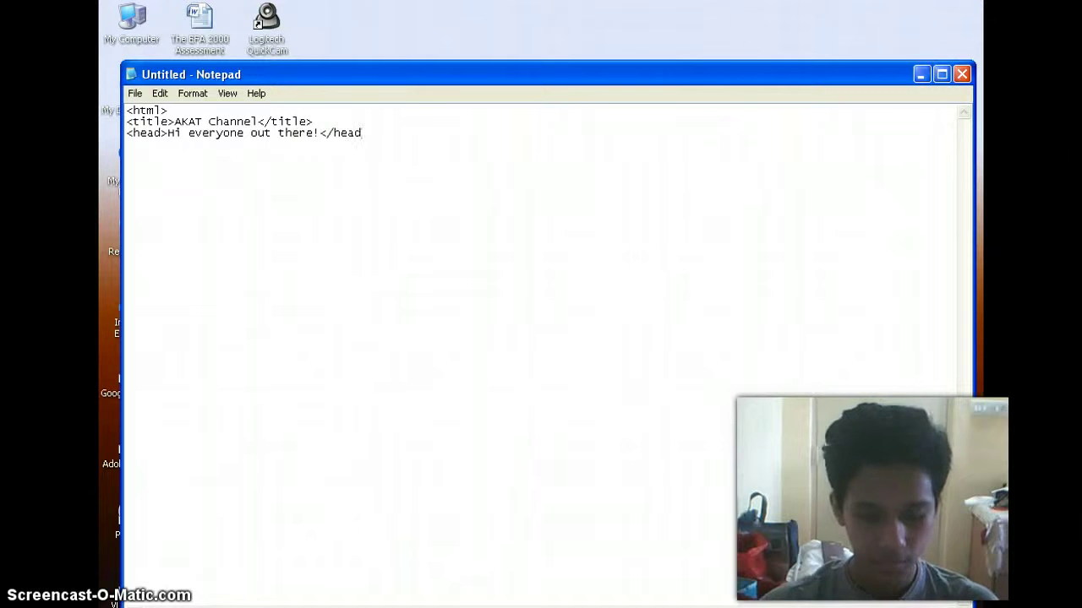
type(">")
Add a blank line after the finished 'Hi everyone out there!</head>' line
key("Return")
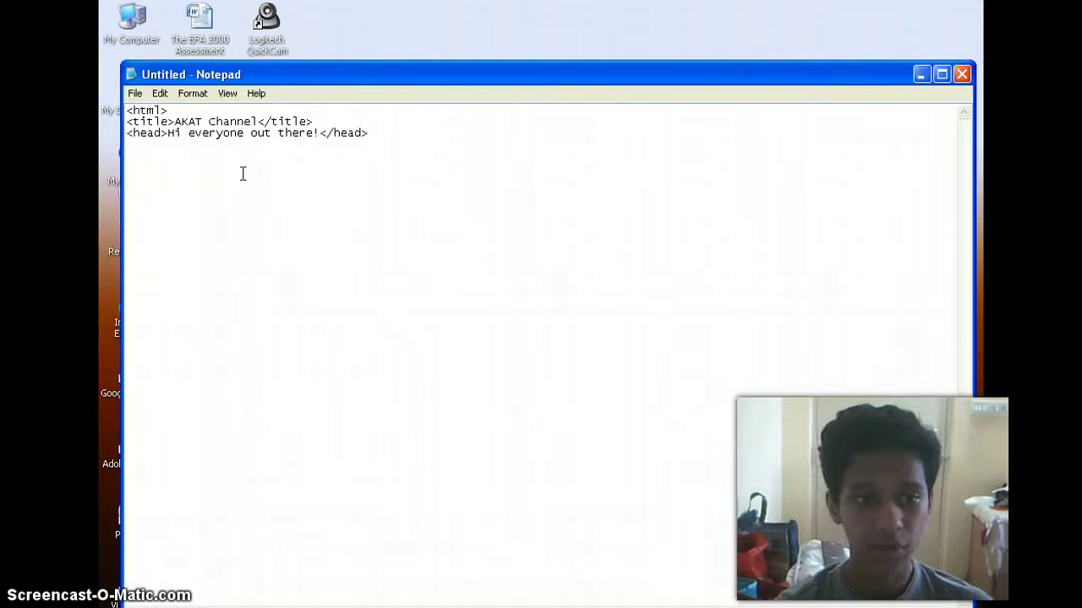
left_click_drag(242, 172, 563, 224)
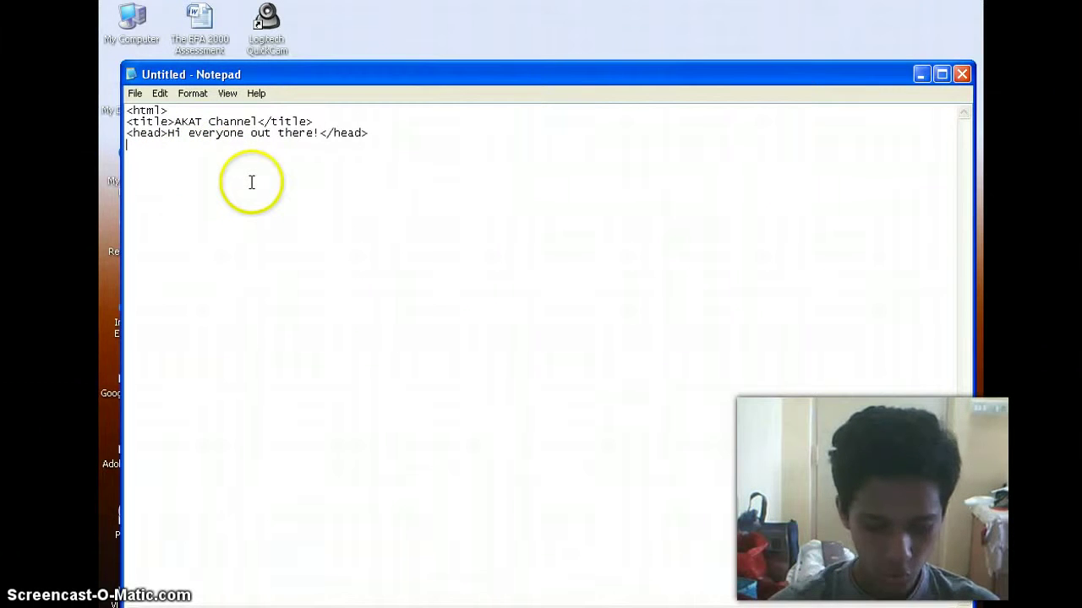
Type <body background="background.jpg"> and start a new line beneath it
type("<body")
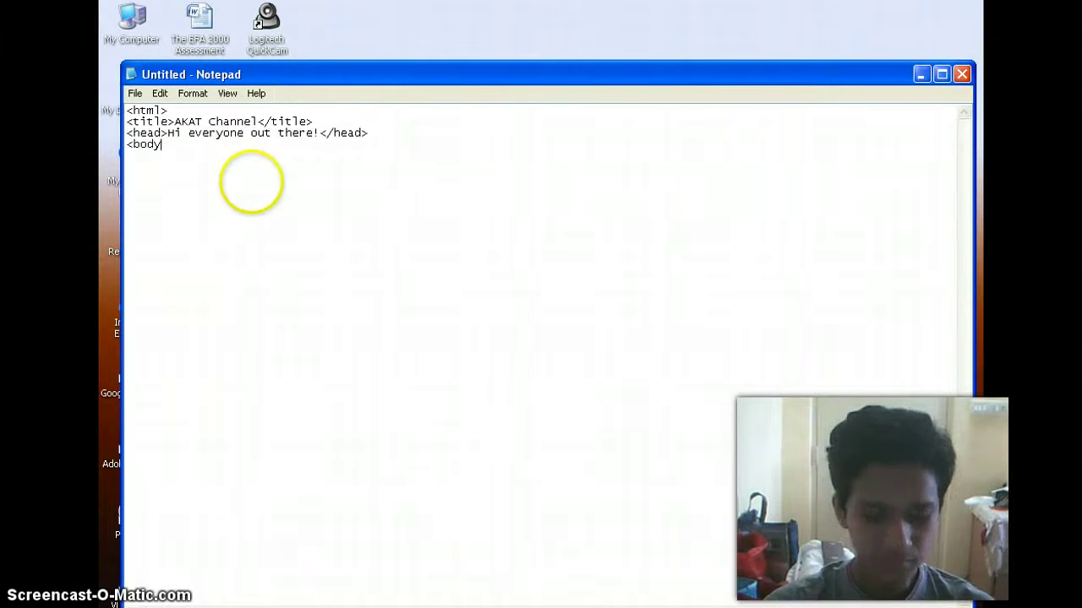
type(" back")
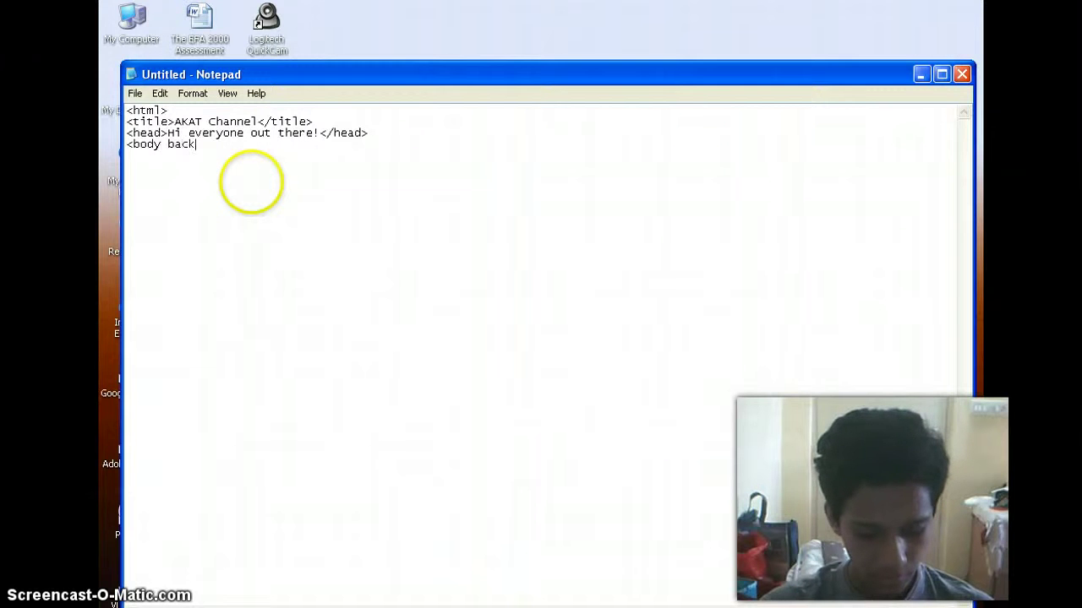
type("ground")
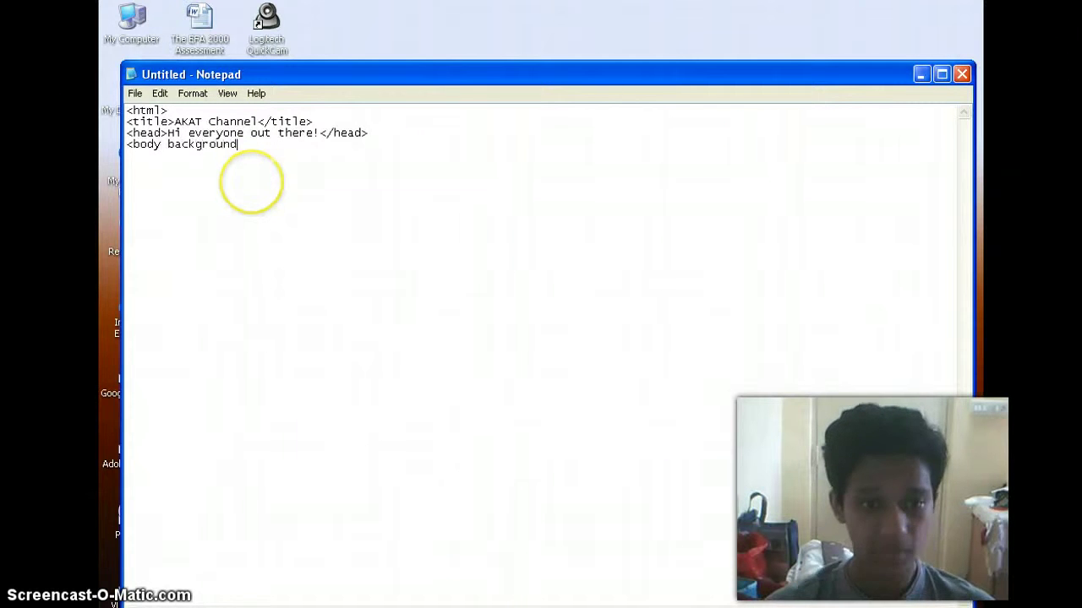
type("=\"")
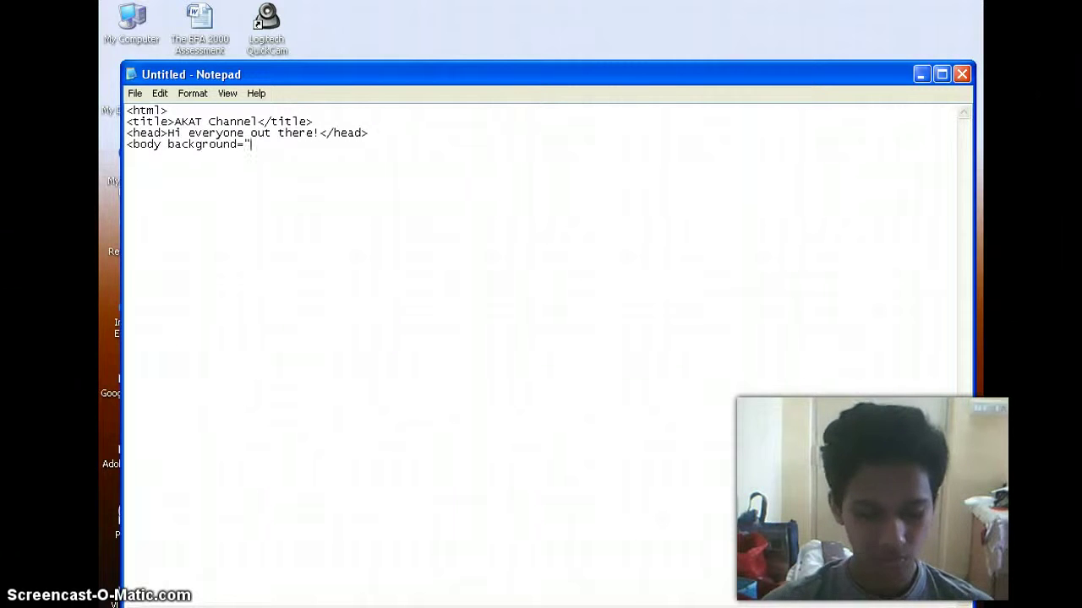
type("bac")
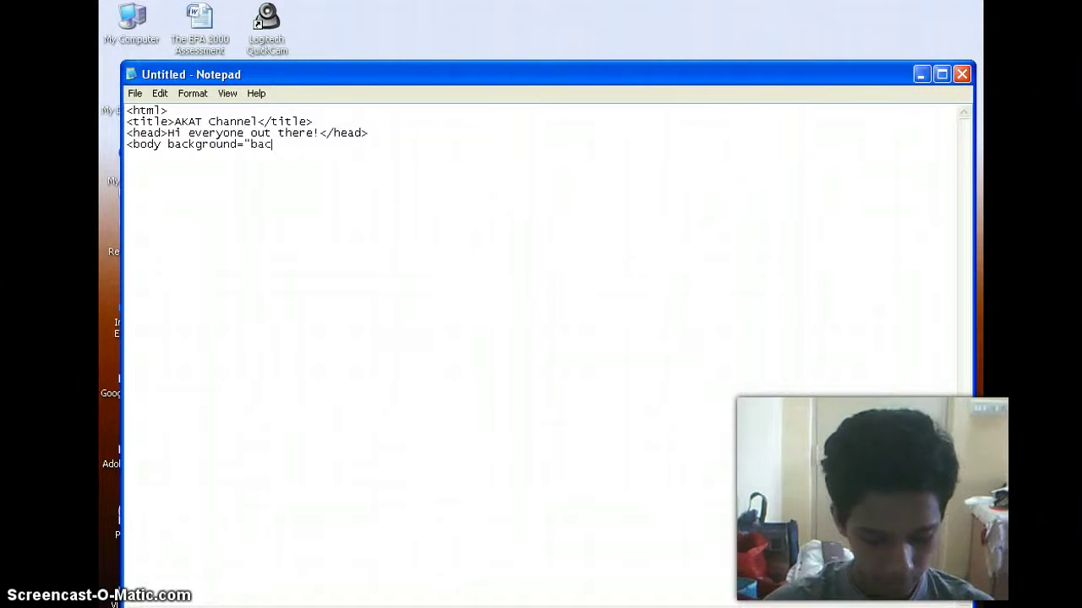
type("kground")
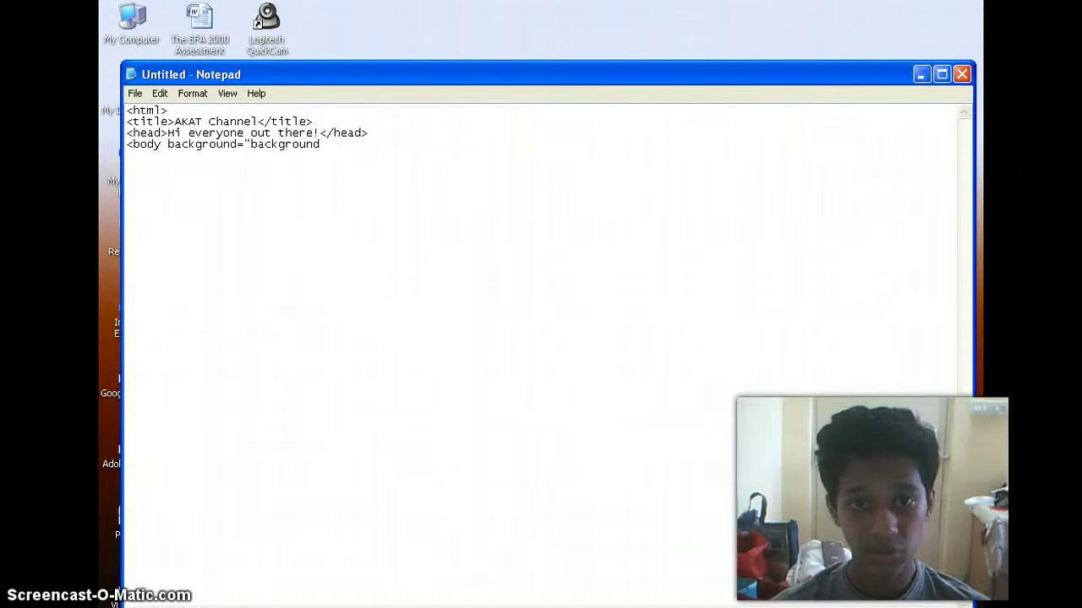
type(".jpg")
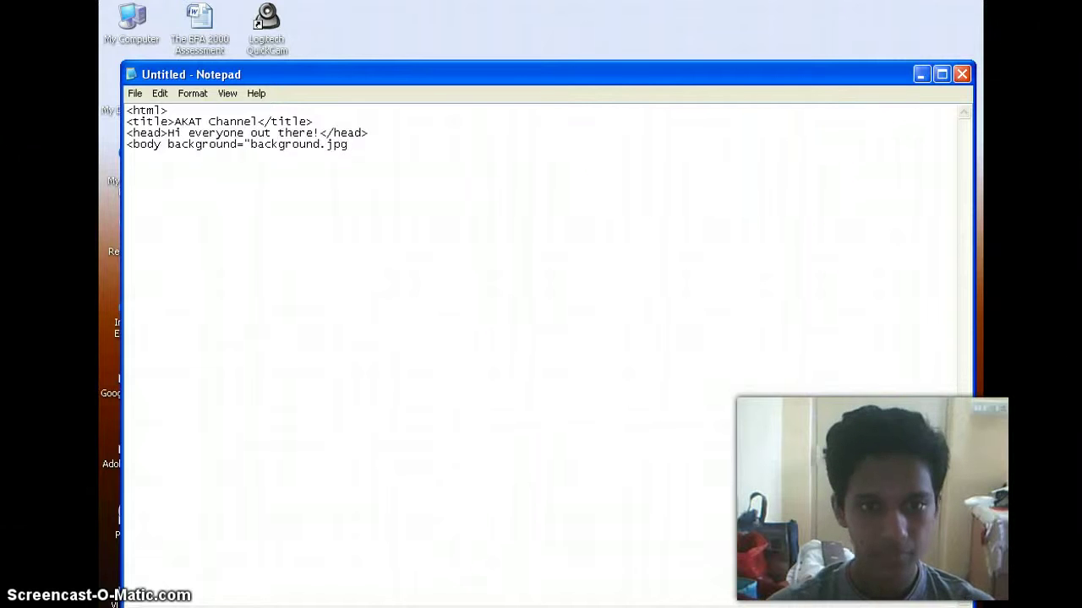
type("\">")
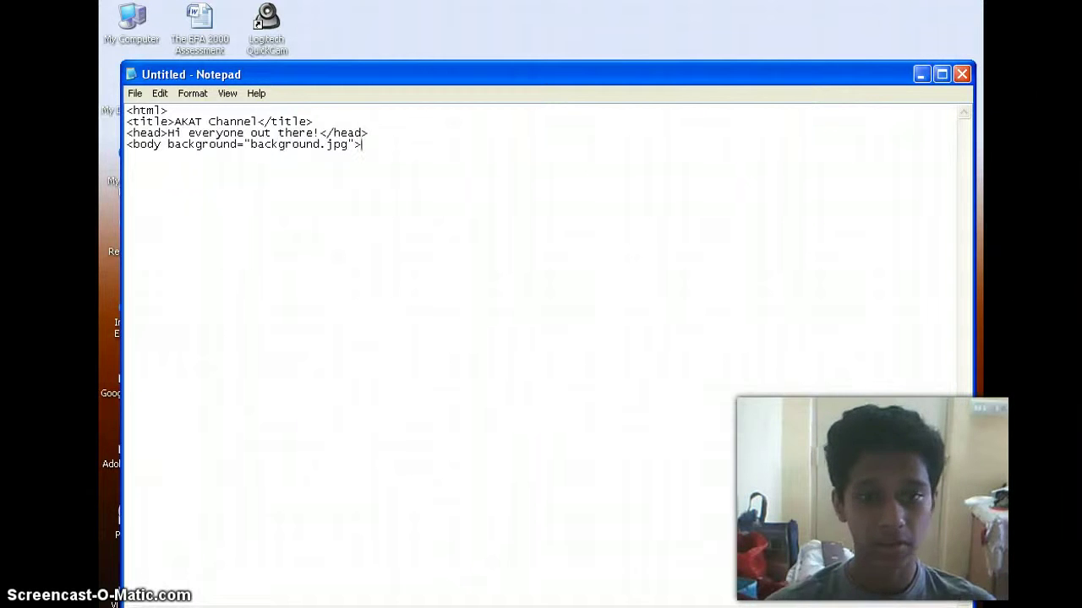
key("Return")
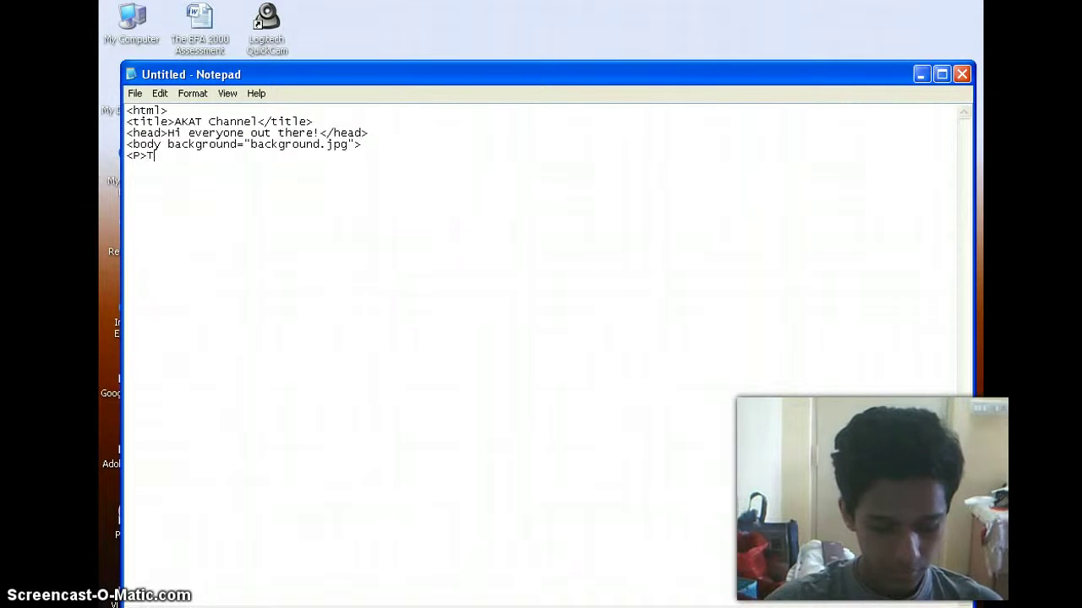
Write the <P> sentence about image backgrounds and body text colour, then return to just after <P>
type("his is a t")
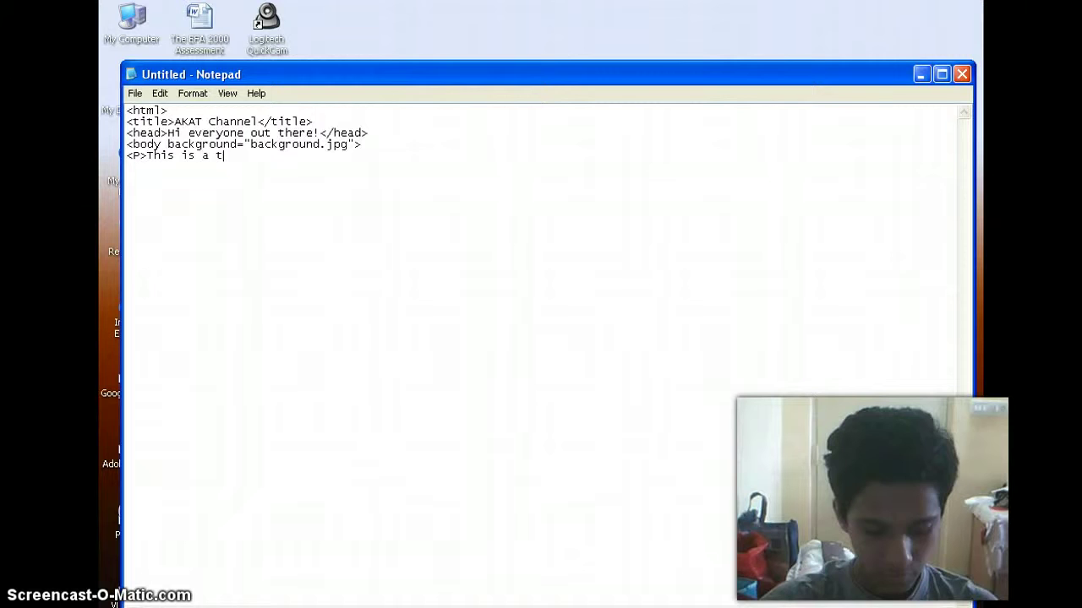
type("uto")
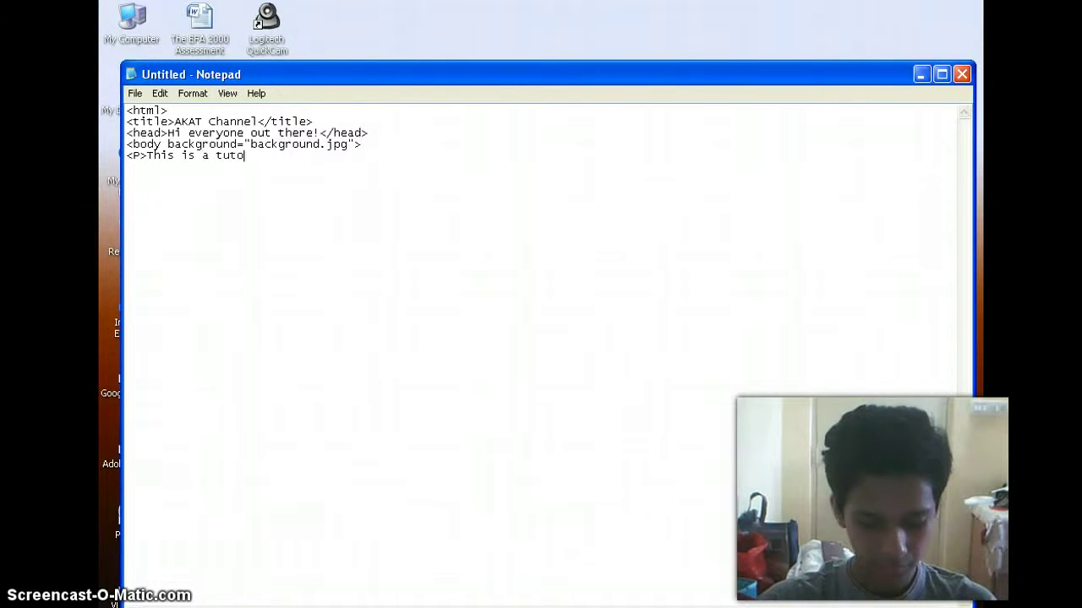
type("rialon how to use an ")
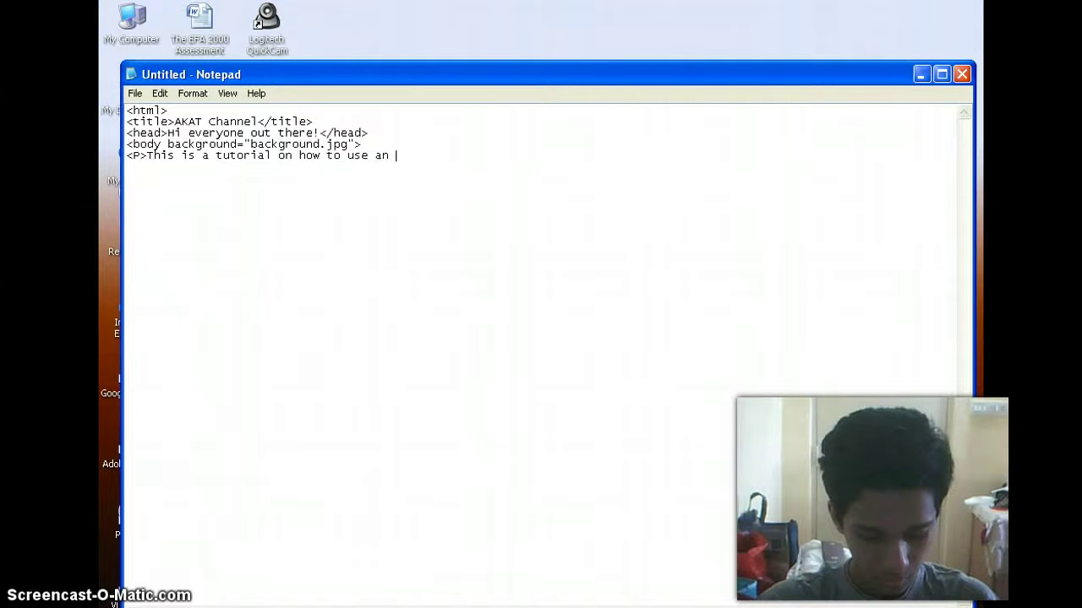
type("image as t")
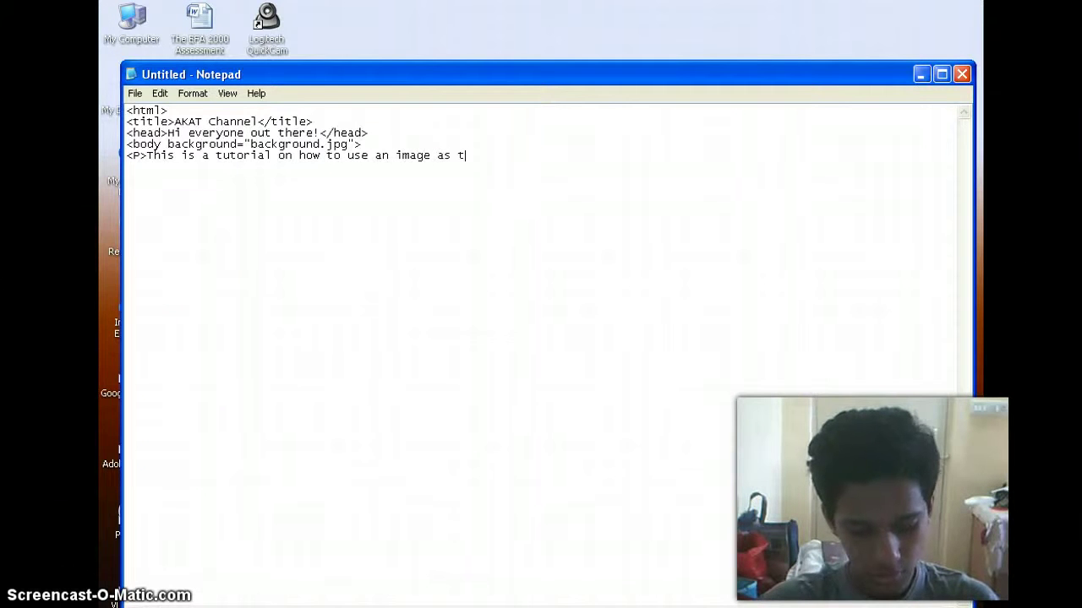
type("he background of")
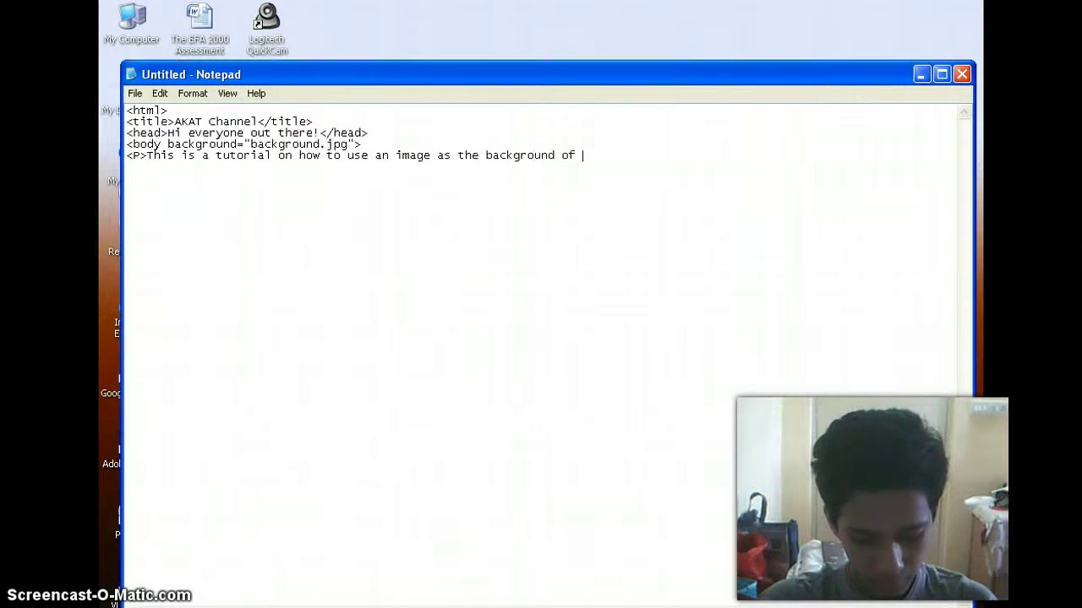
type("your")
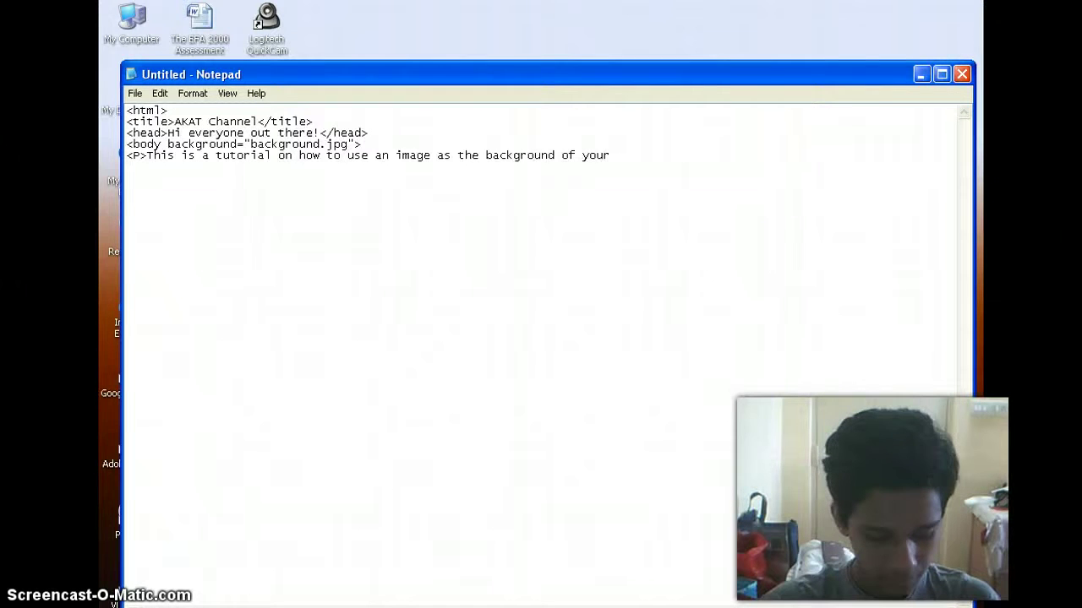
type(" webpage ")
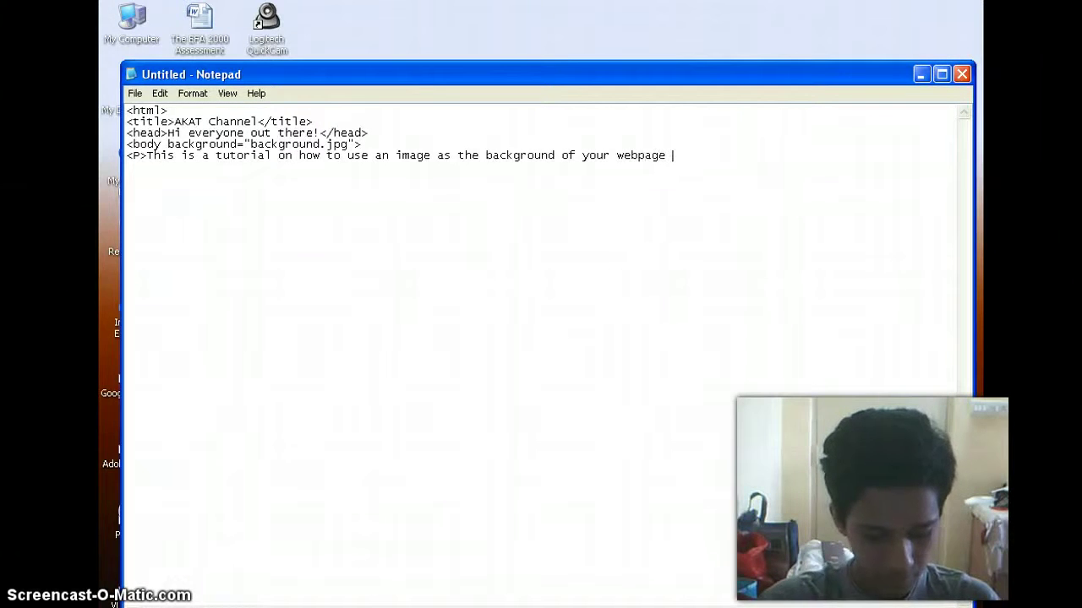
type("and giving colo")
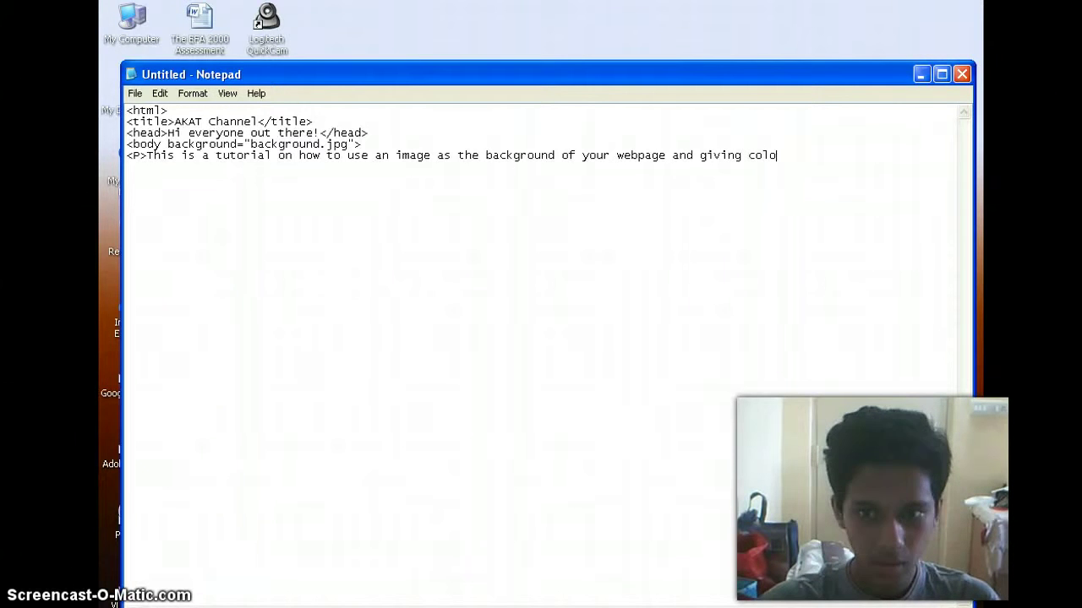
type("r to the text cont")
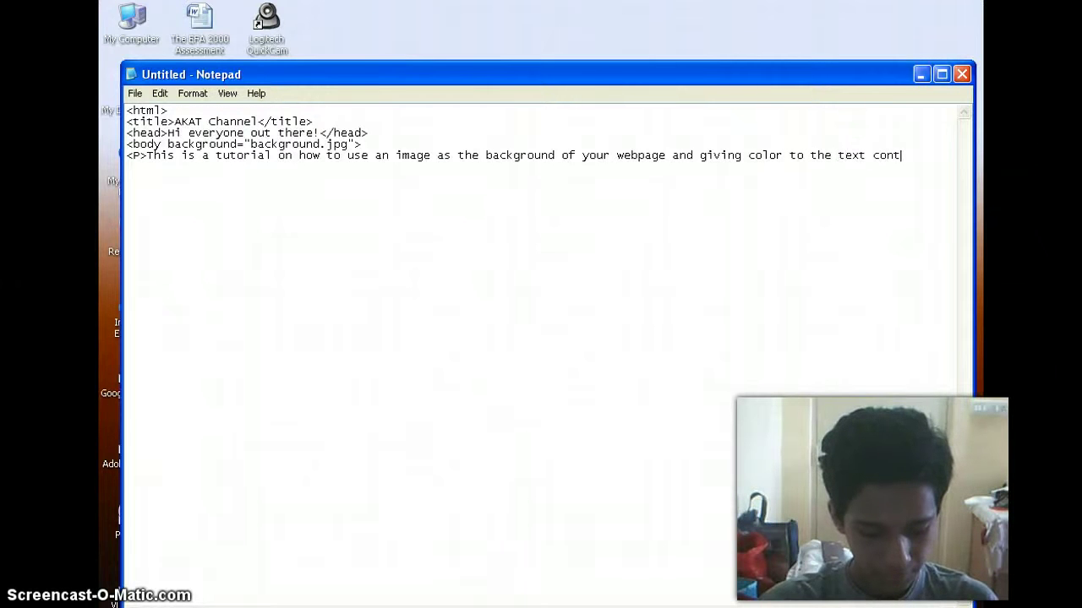
type("yo")
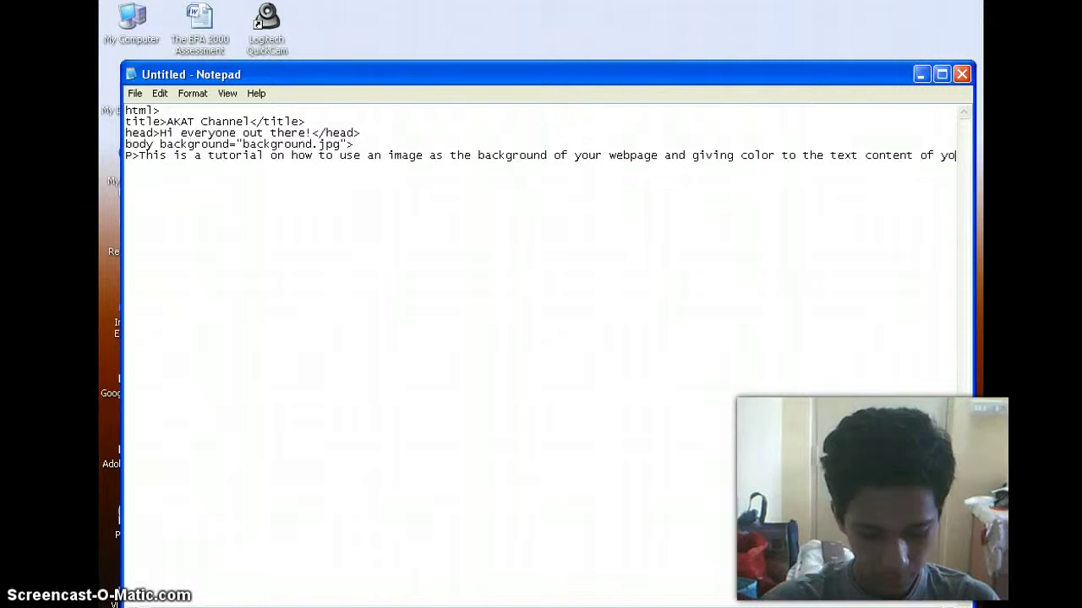
type("ur body")
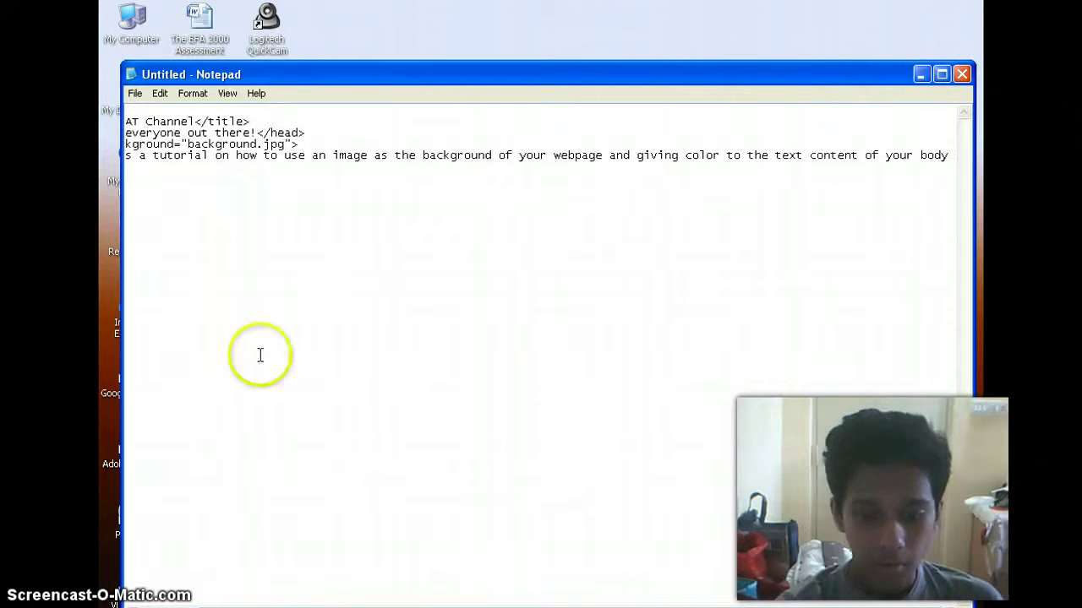
left_click_drag(589, 599, 169, 602)
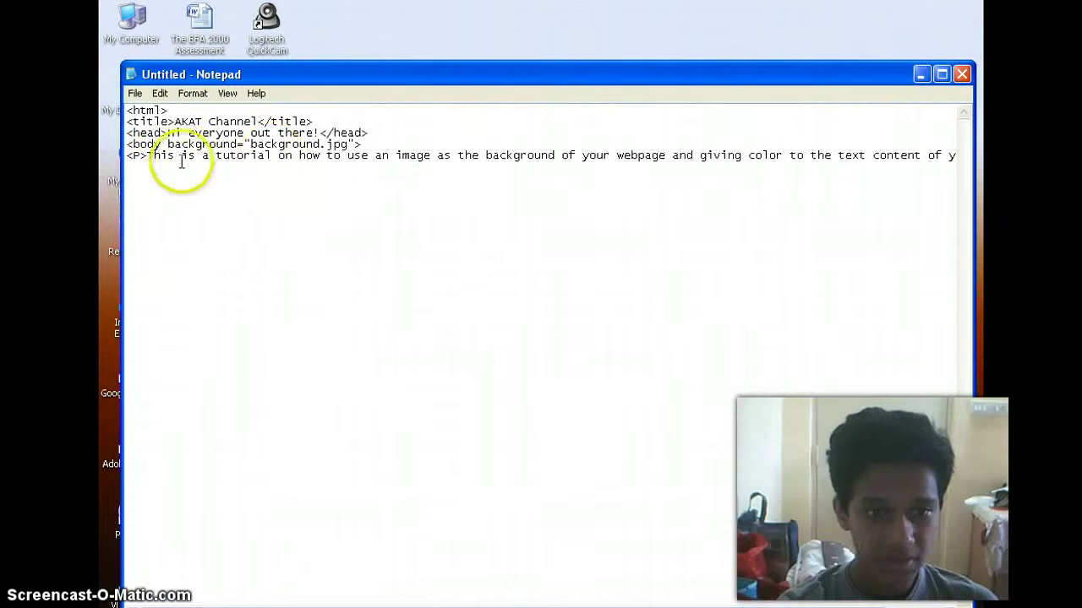
left_click(143, 157)
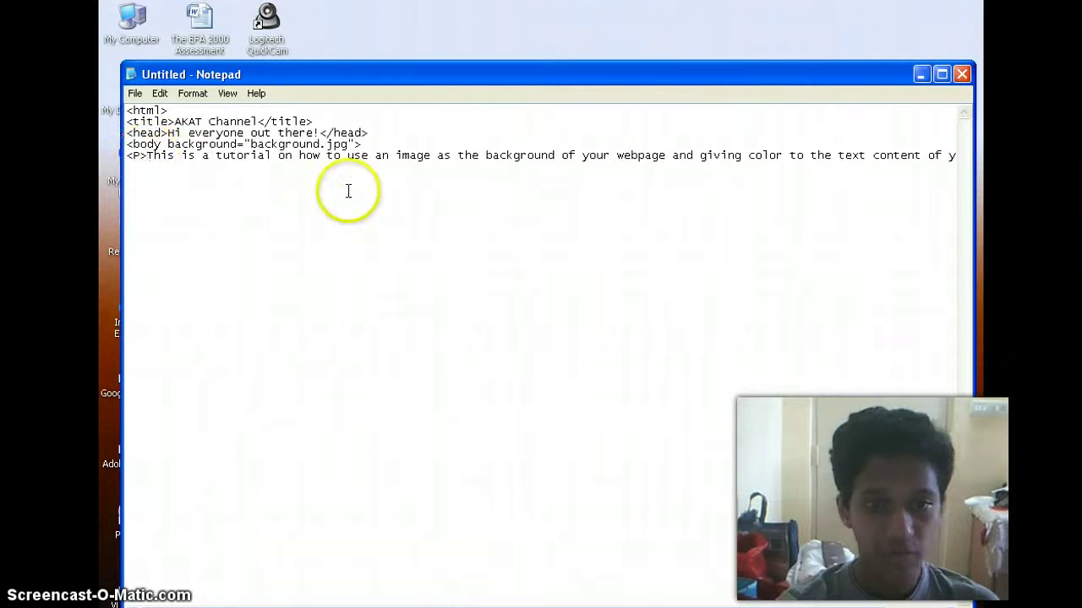
Insert <font color="green"> right after the opening <P> tag
type("<")
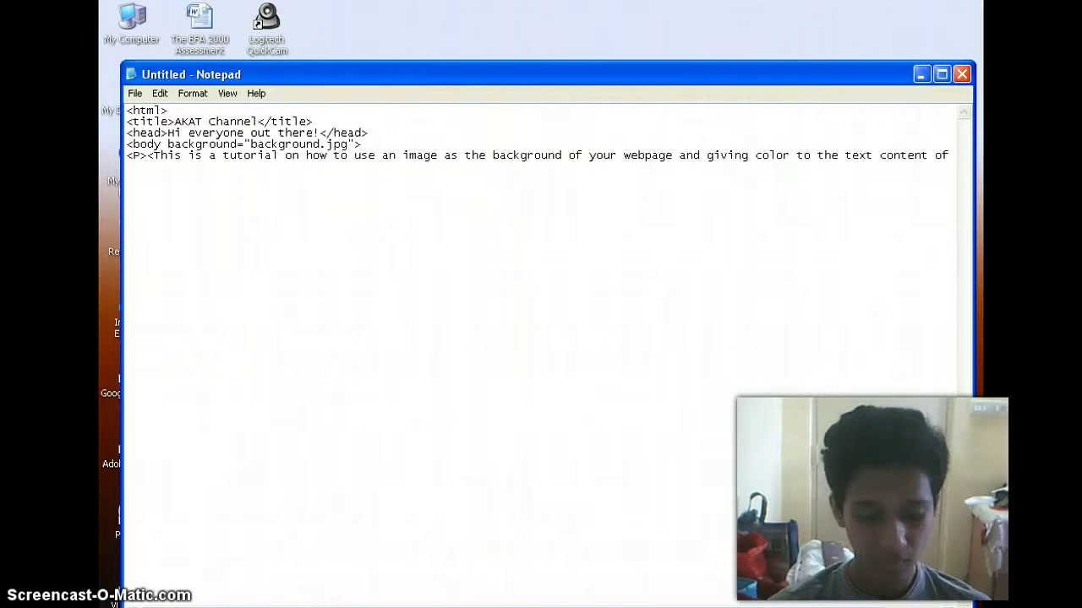
type("fo")
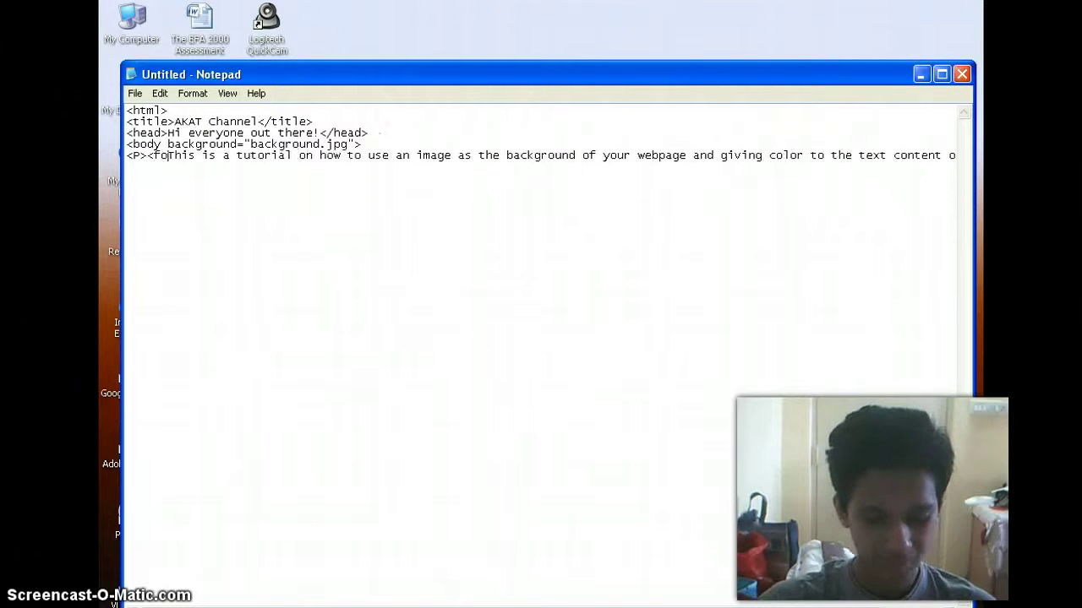
type("nt")
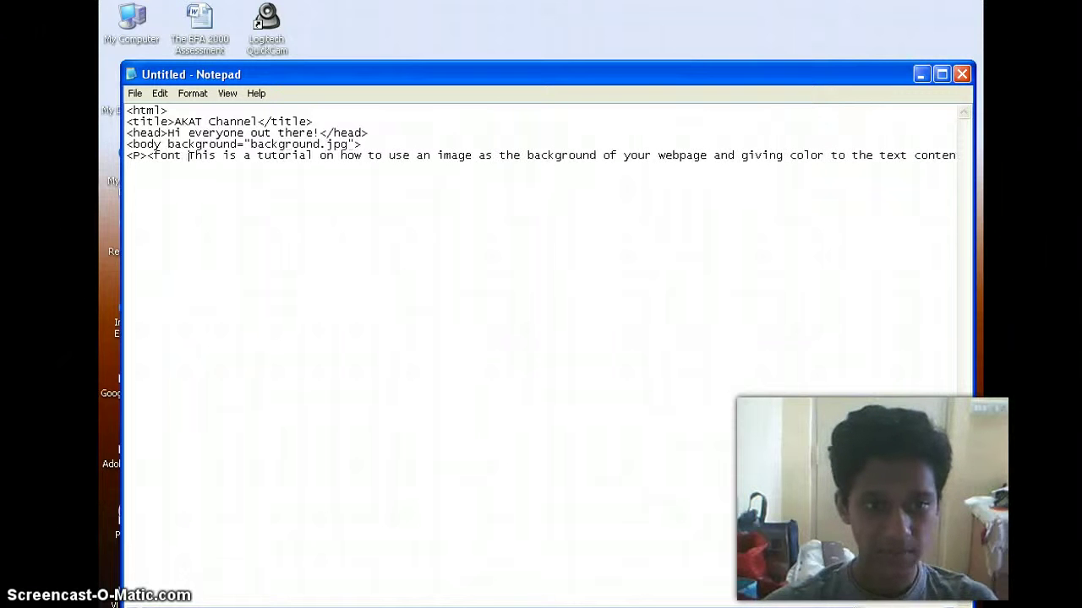
type(" color")
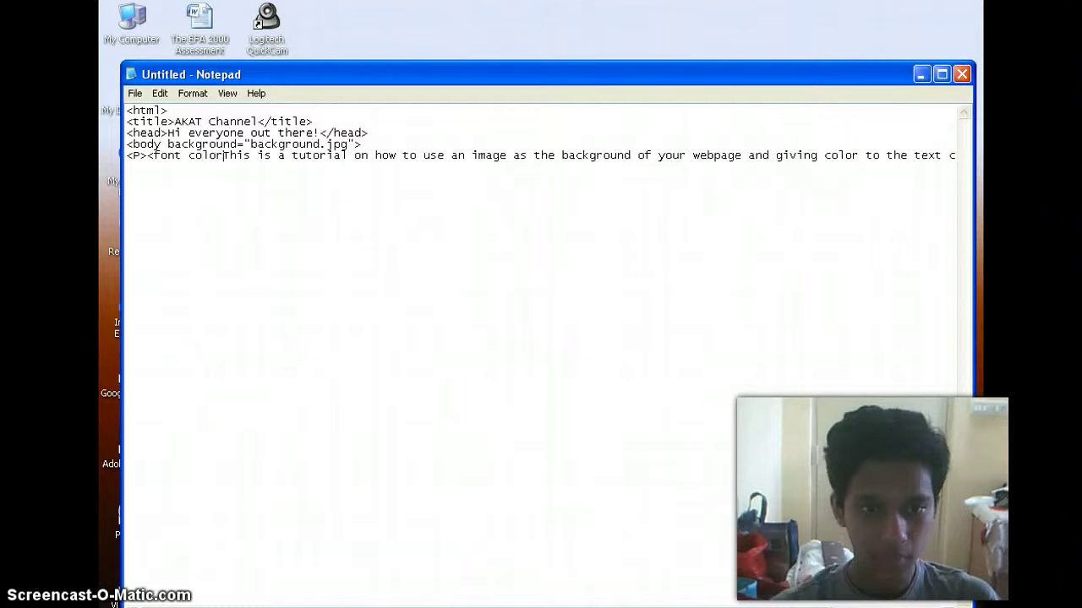
type("=")
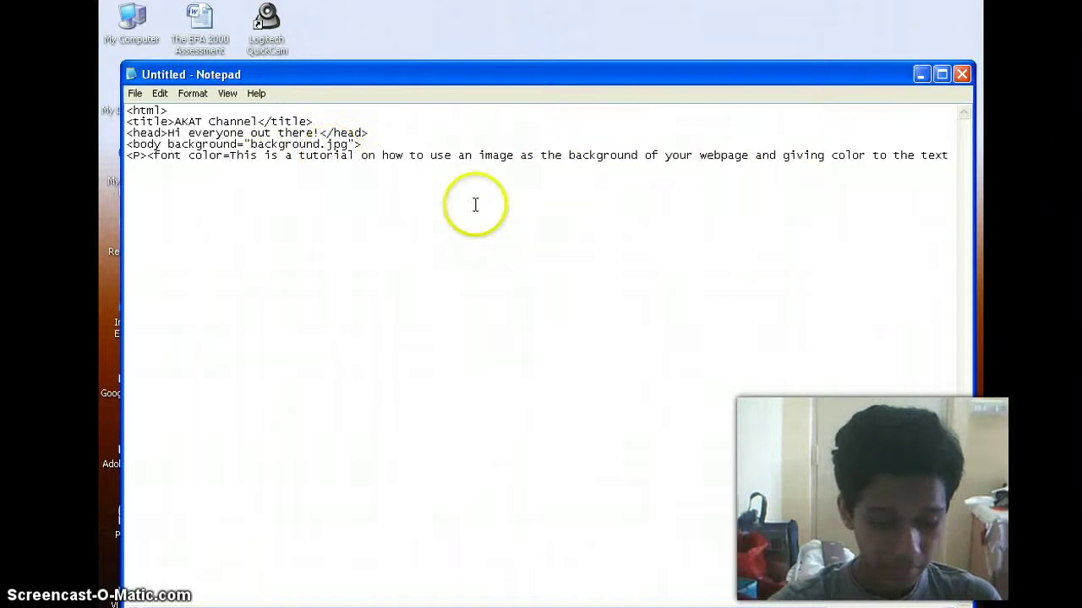
type("green")
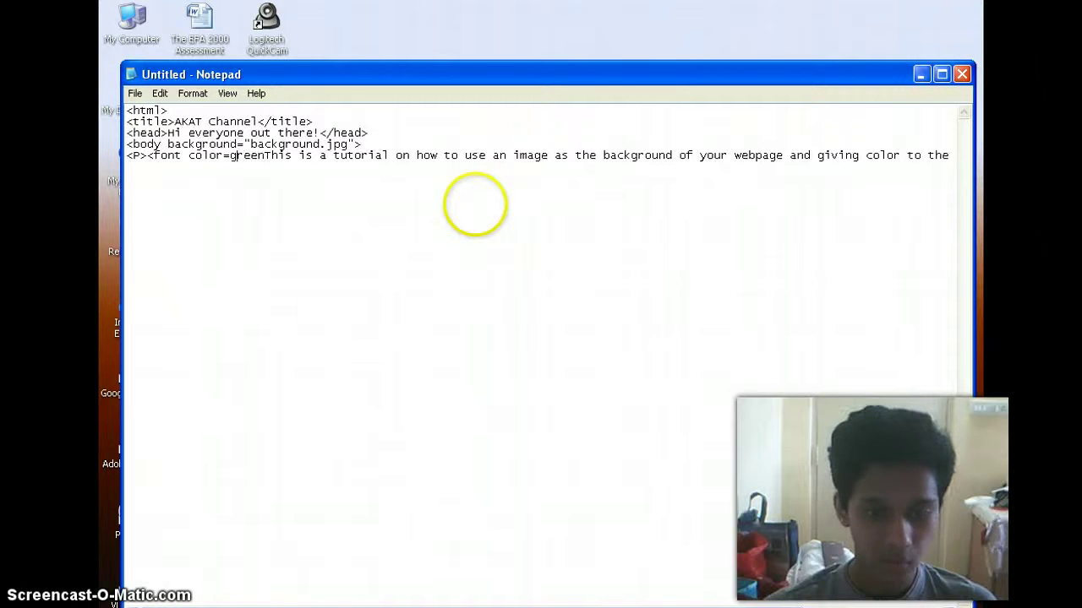
key("Left")
key("Left")
type("\"")
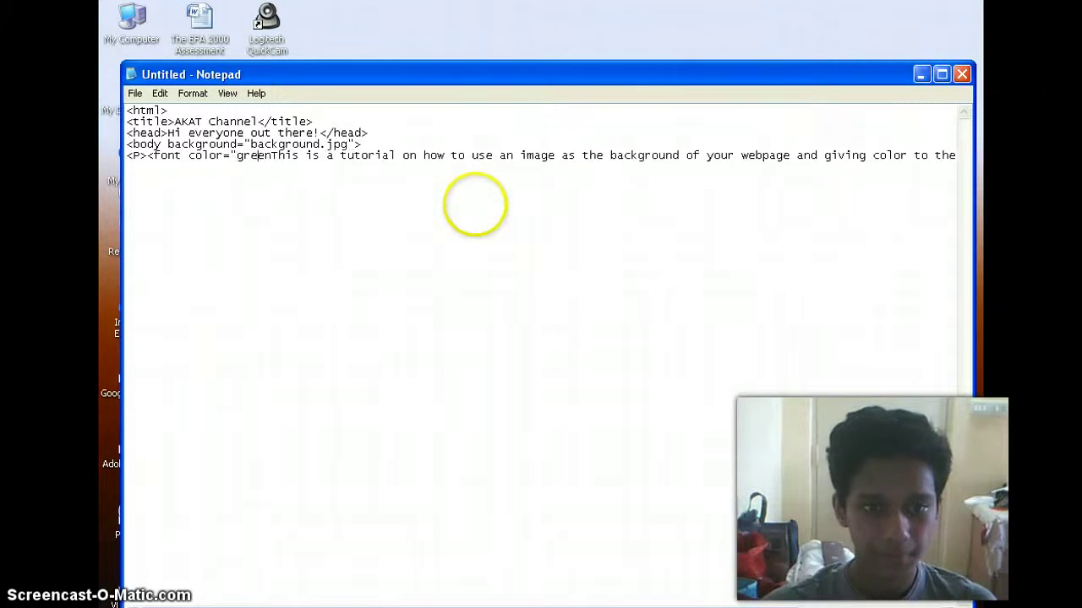
key("Right")
key("Right")
type("\"")
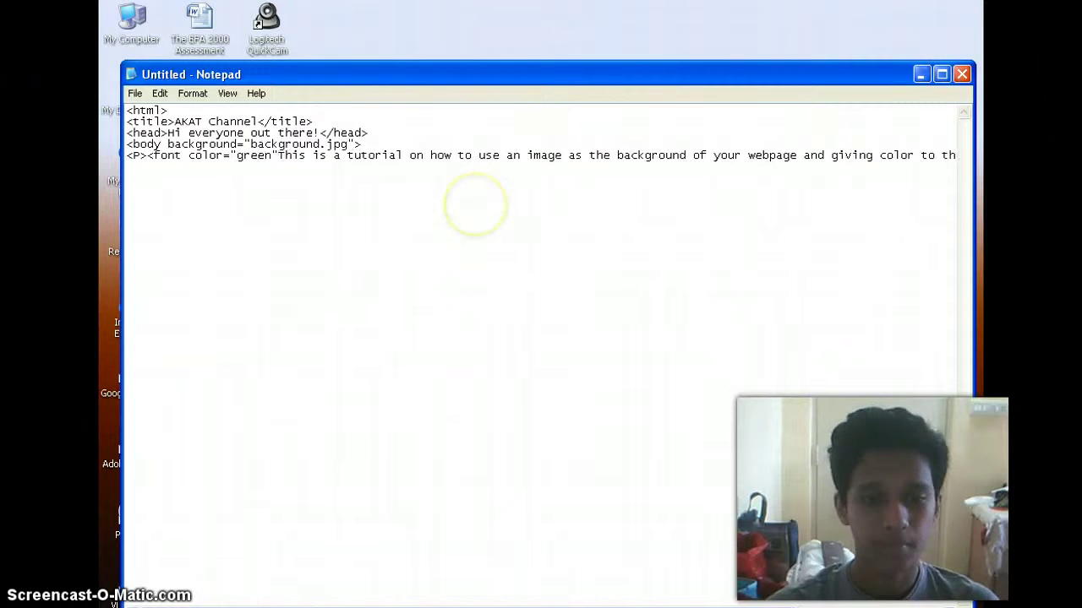
type(">")
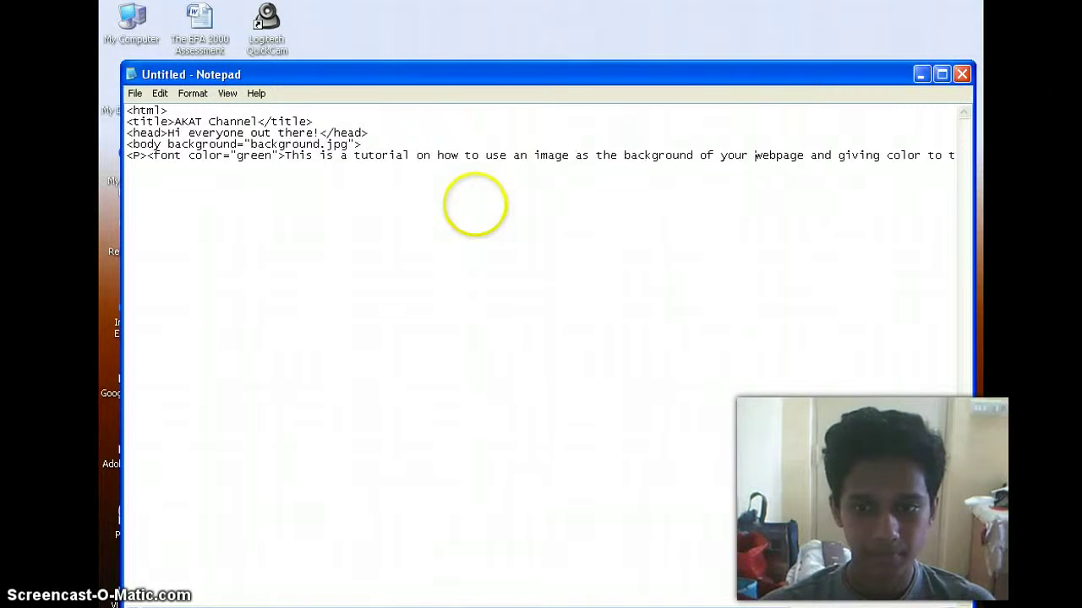
End the paragraph with '.</font></p>', then add </body> and a closing html line
type("he text content of your body")
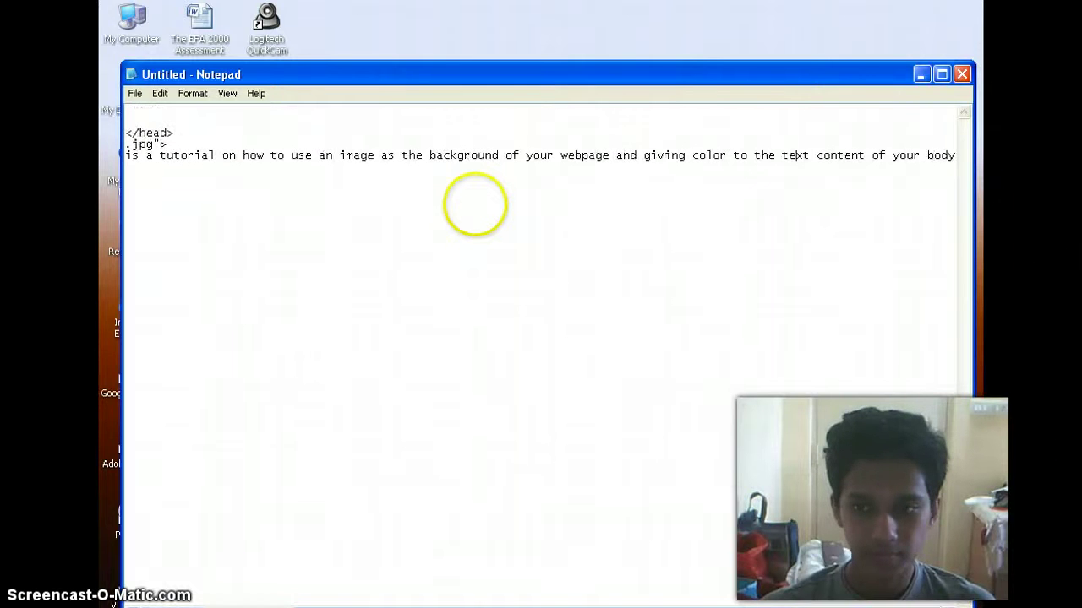
left_click(931, 170)
type(".")
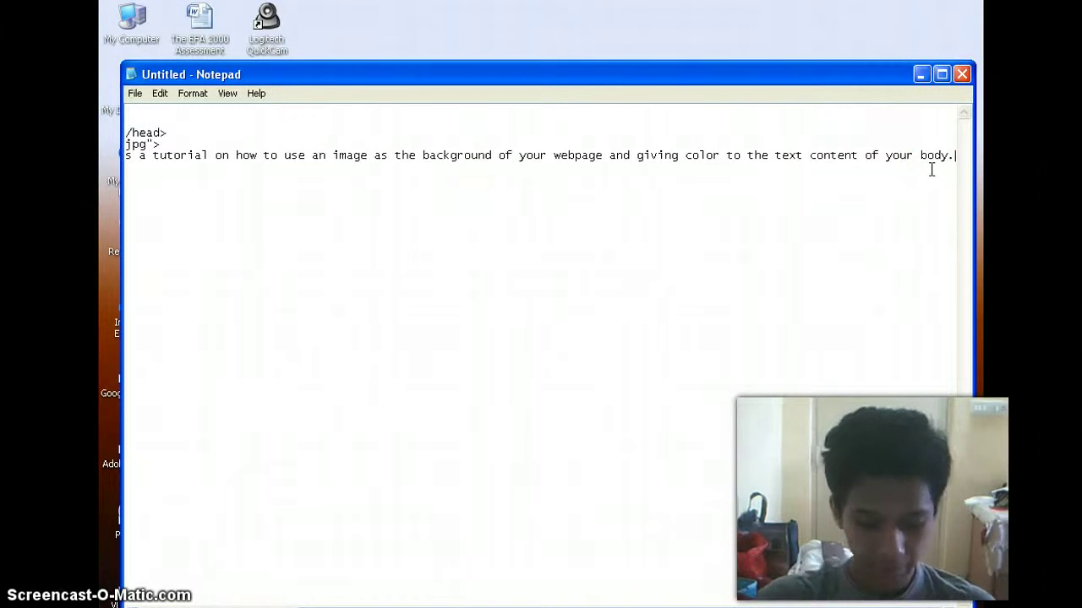
type("</foo")
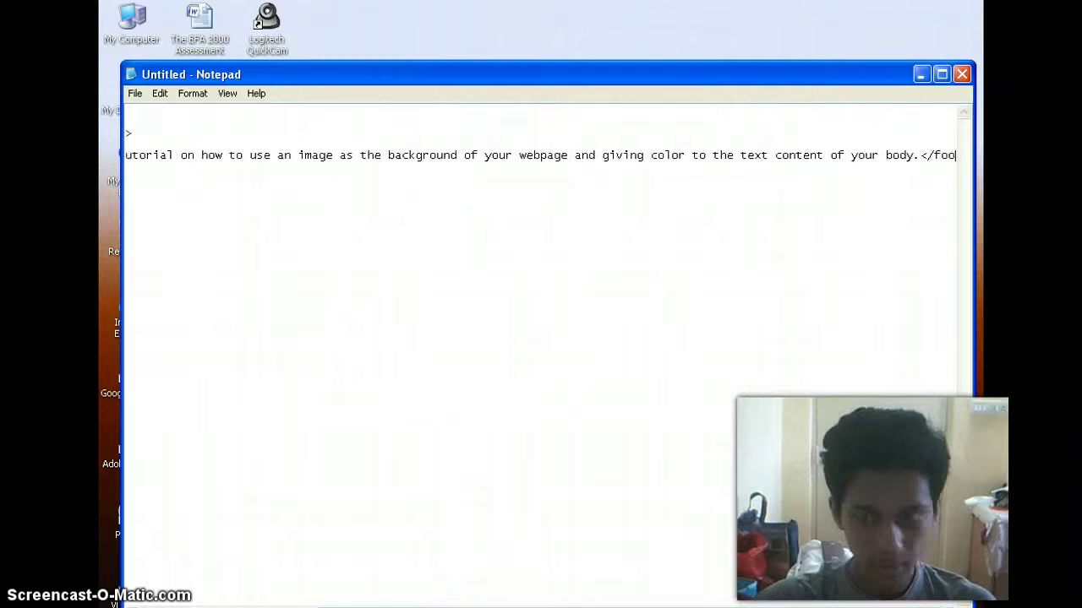
type("nt")
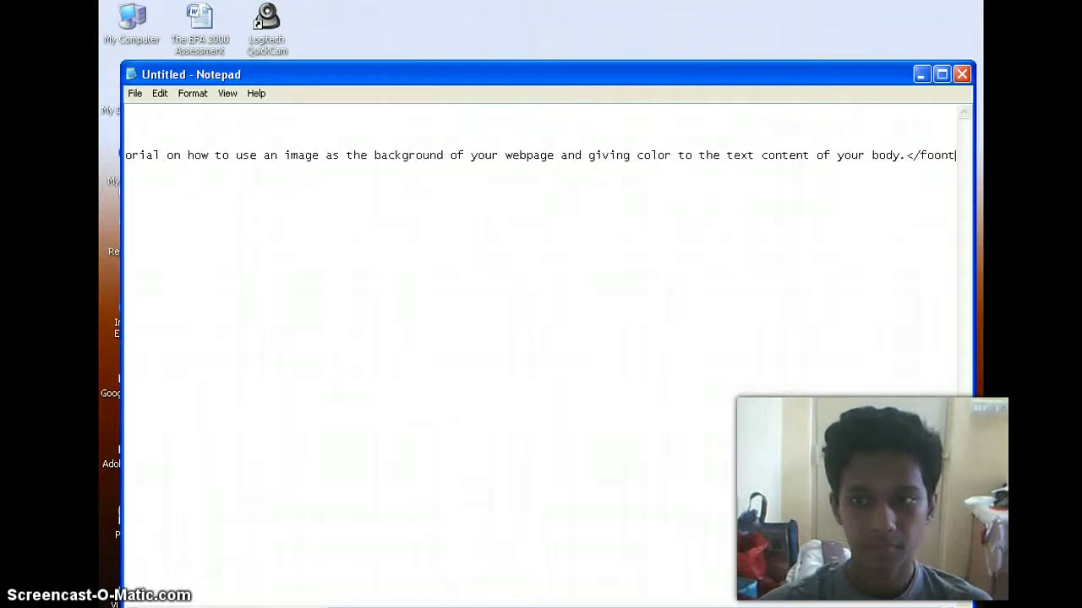
type("nt")
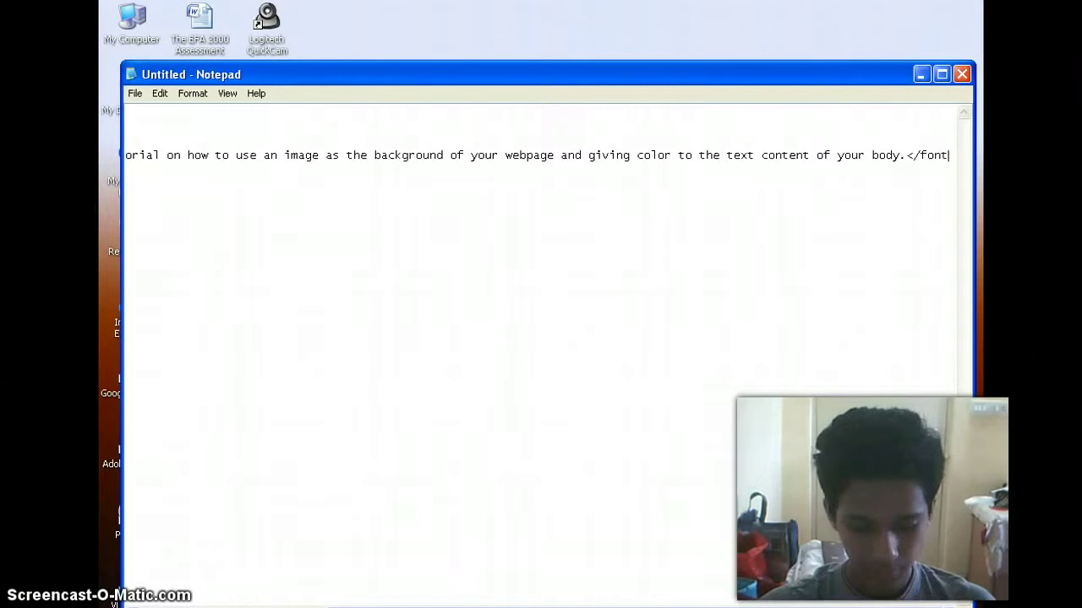
type(">")
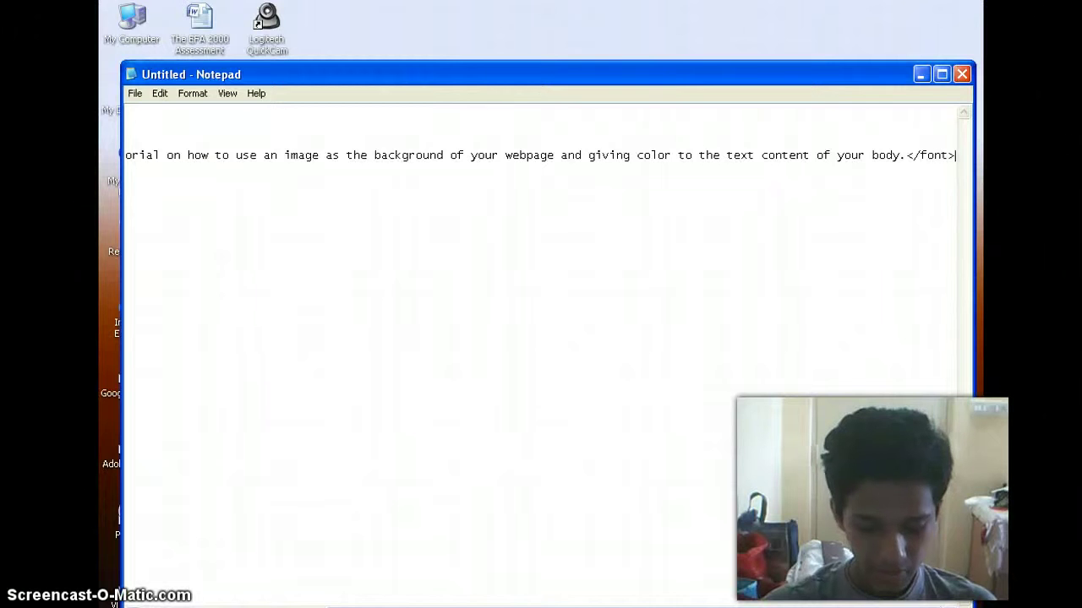
type("<")
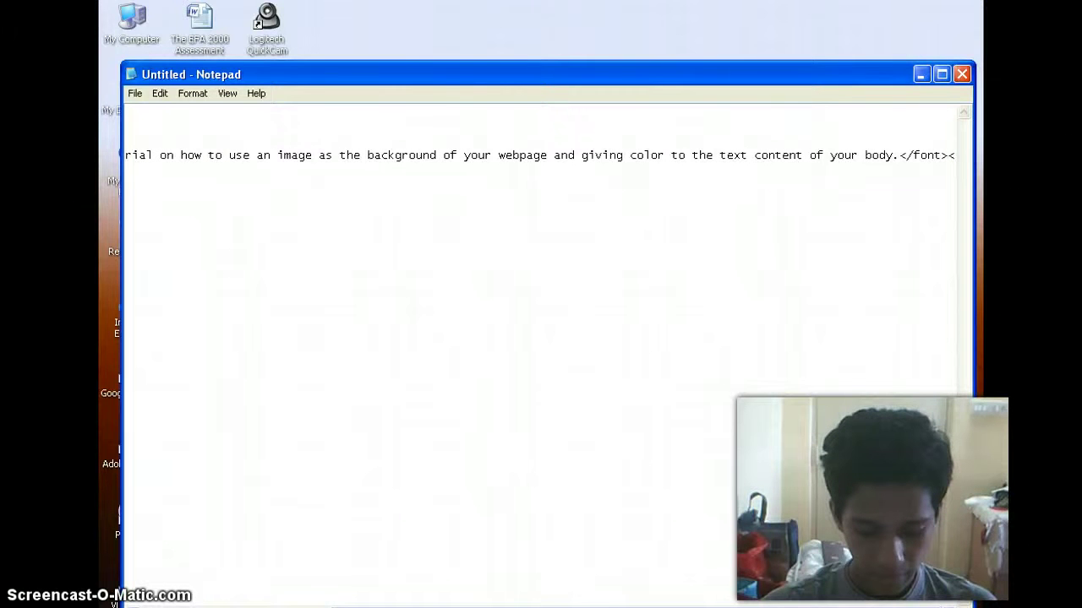
type("/p>")
key("Return")
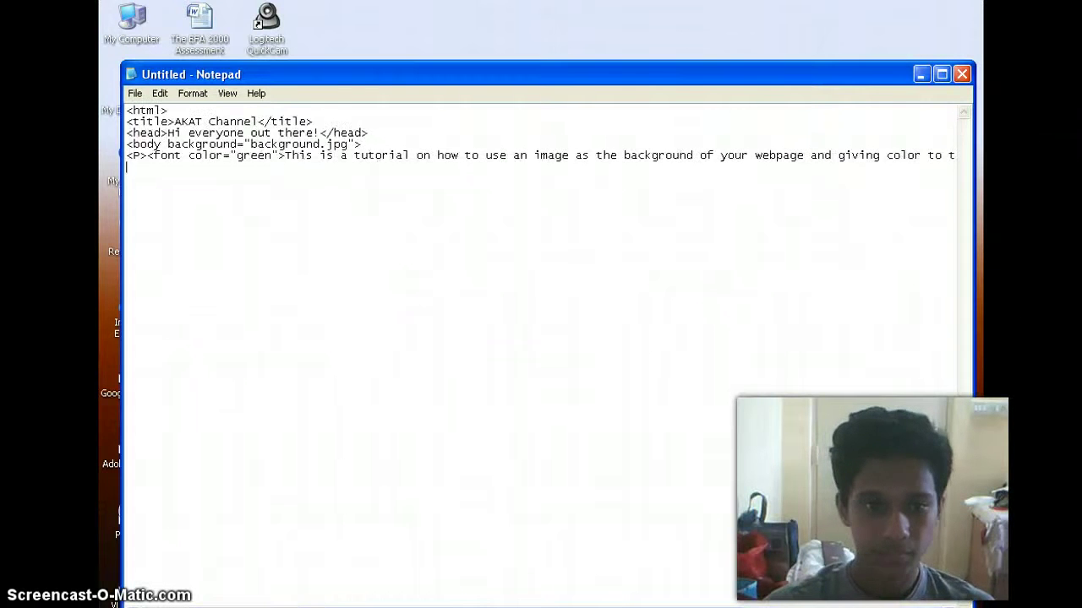
type("</")
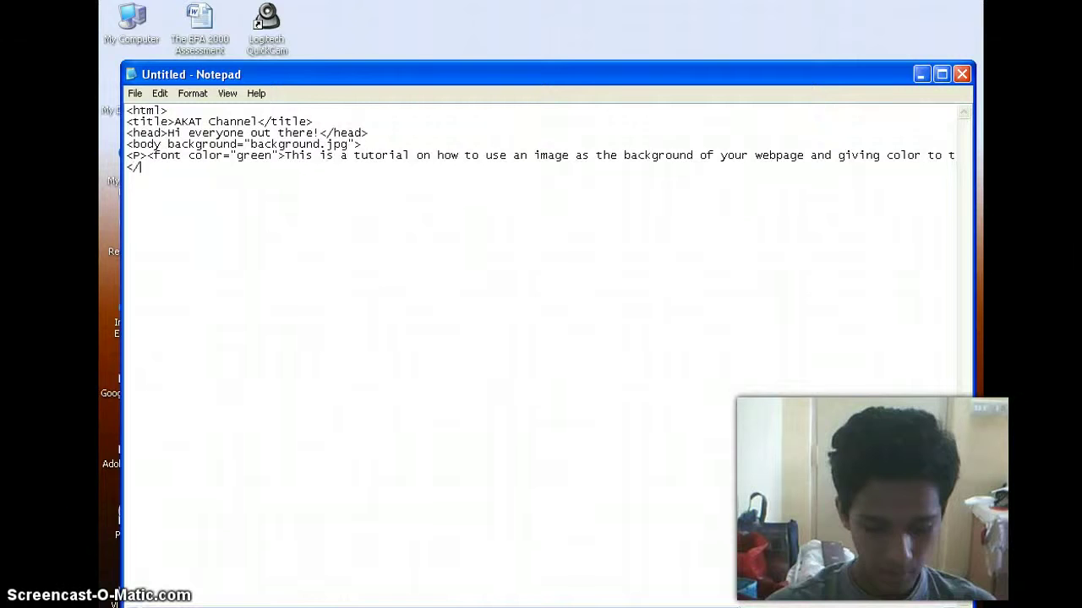
type("body")
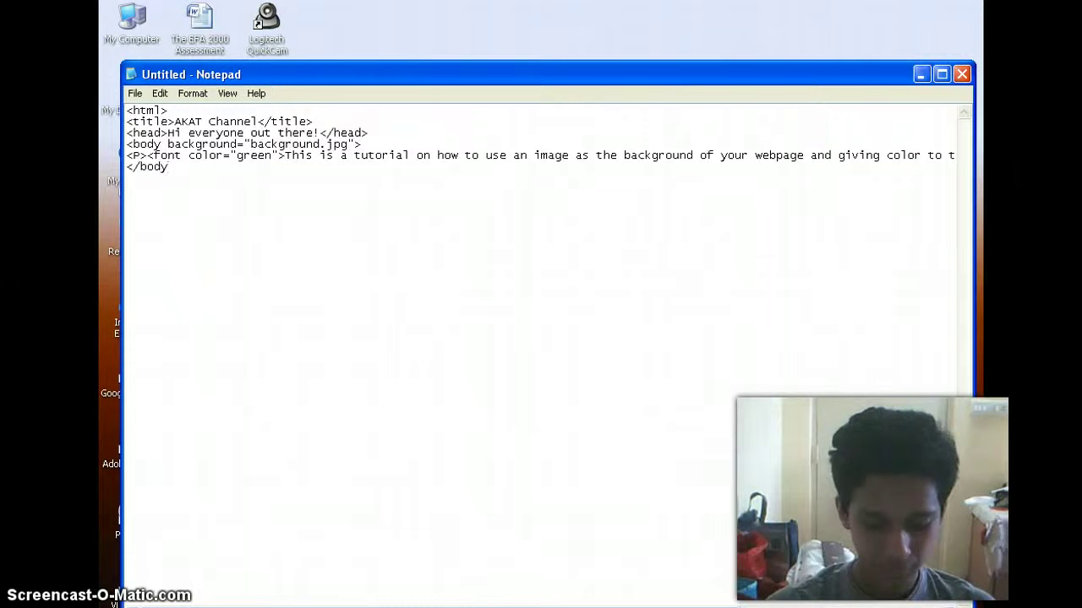
type(">")
key("Return")
type("htm")
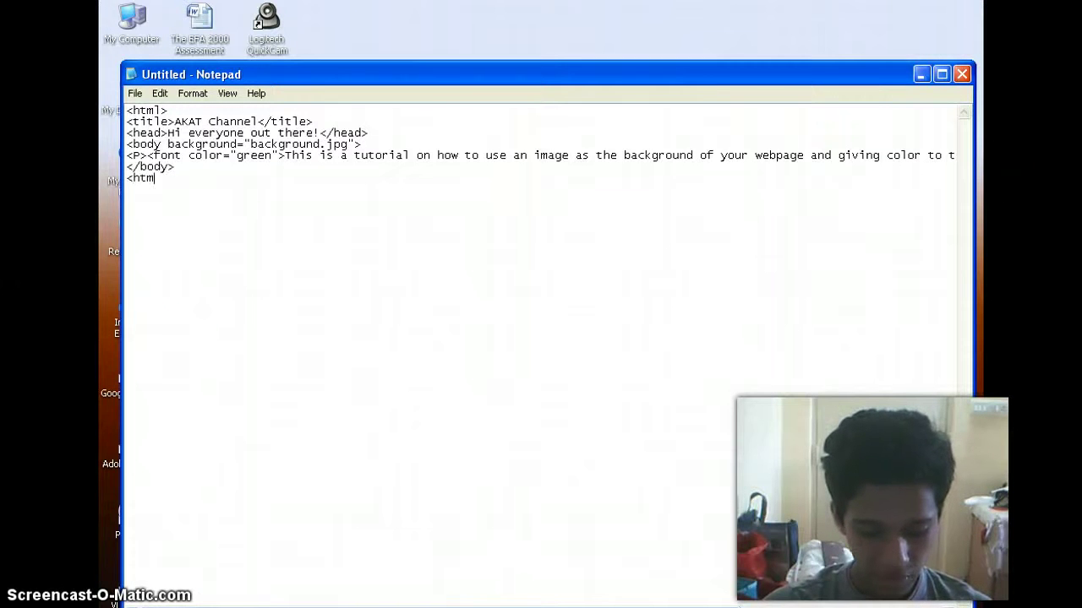
type("l>")
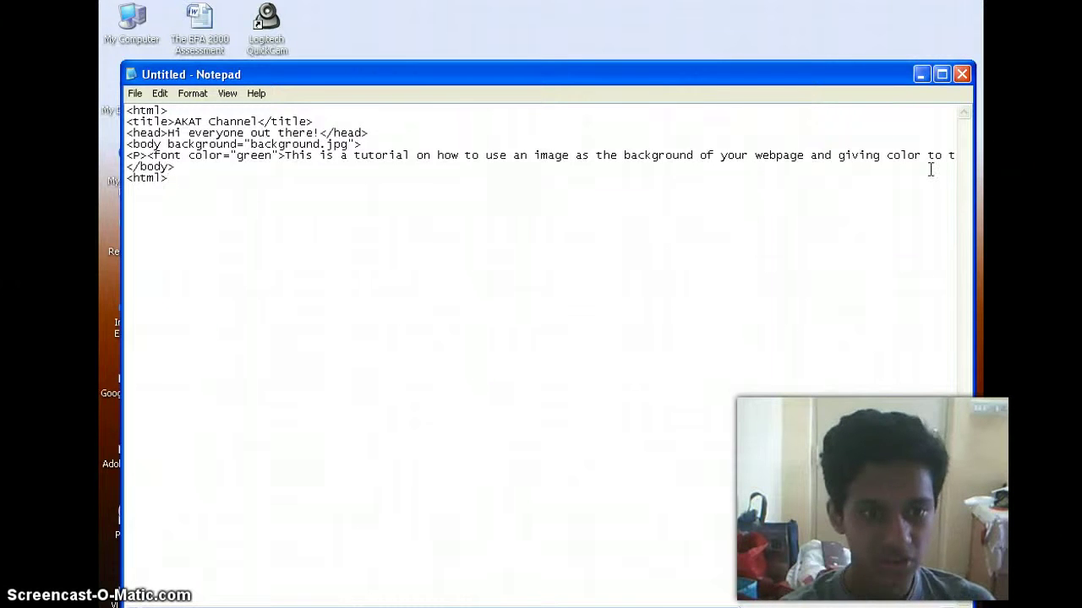
Save the code to the Desktop as Webpage.html with the All Files type
left_click(133, 95)
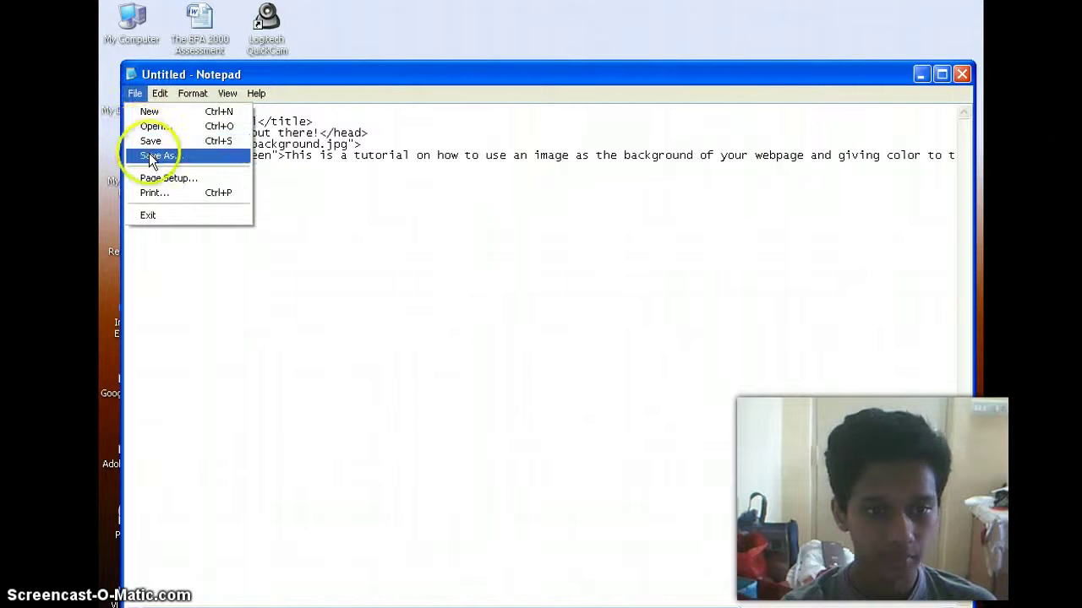
left_click(156, 157)
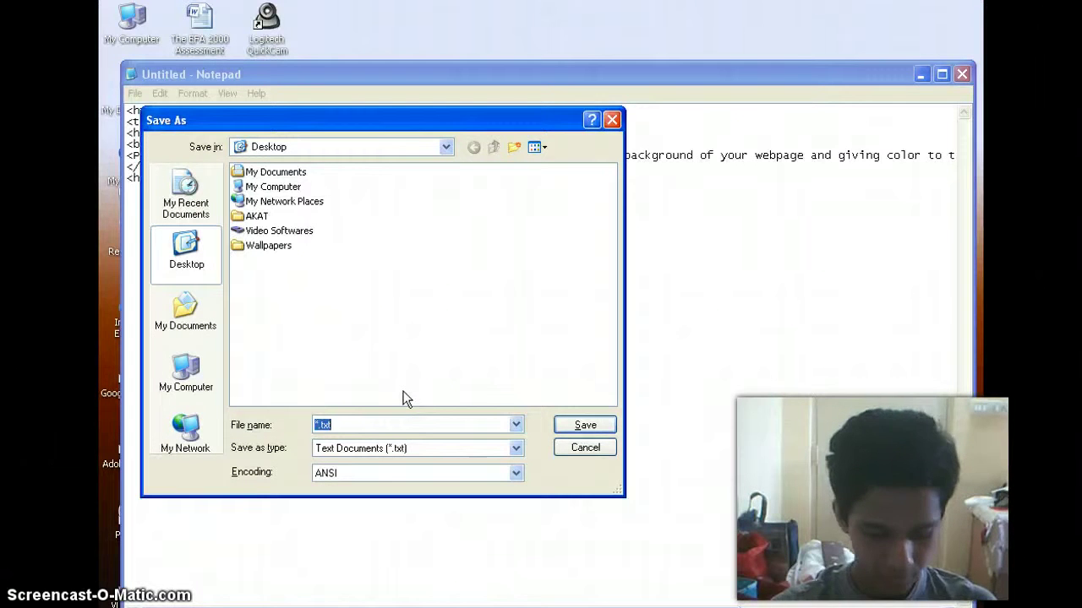
type("Webpage.html")
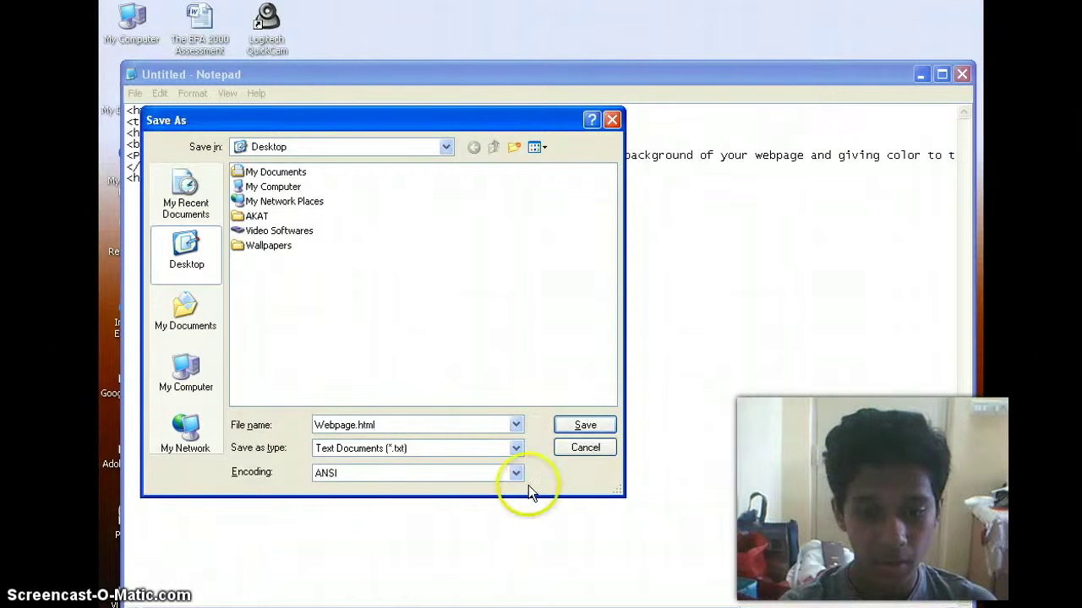
left_click(515, 447)
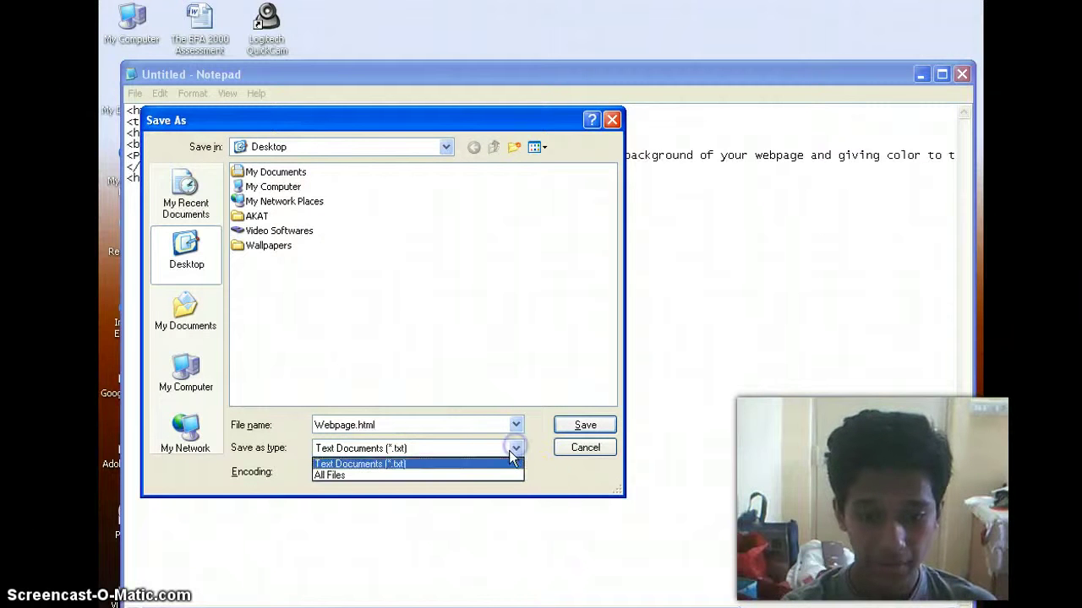
left_click(404, 476)
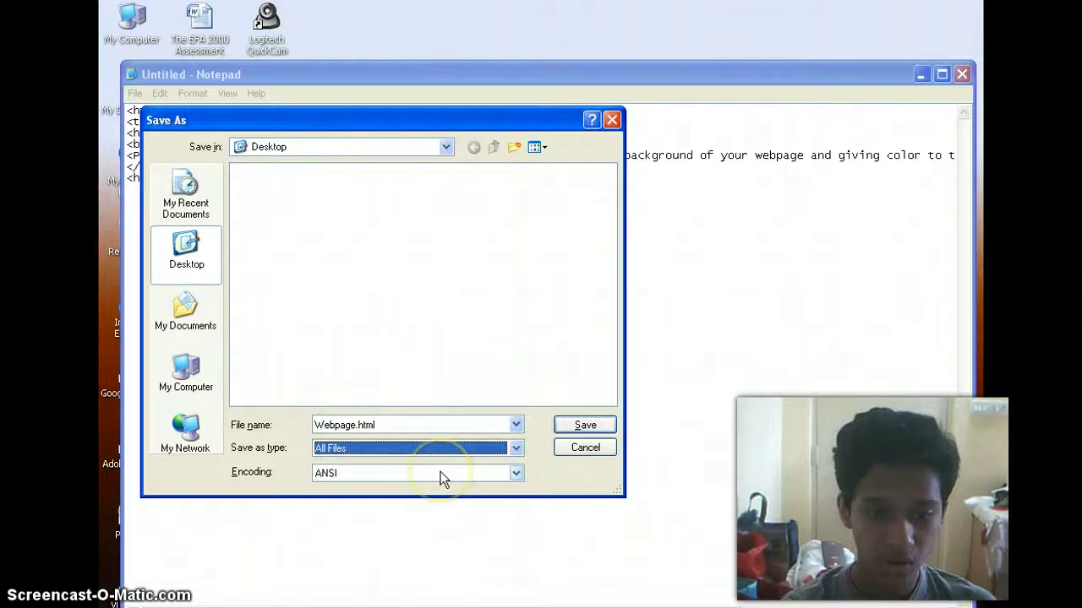
left_click(187, 266)
left_click(585, 425)
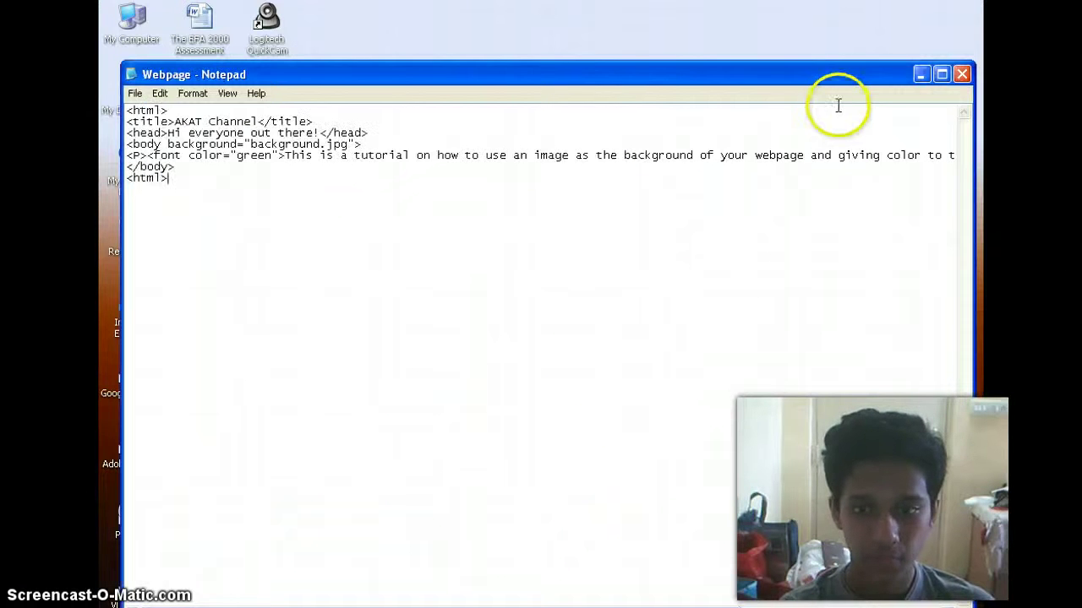
Minimize Notepad and open Webpage.html from the desktop in Firefox
left_click(923, 75)
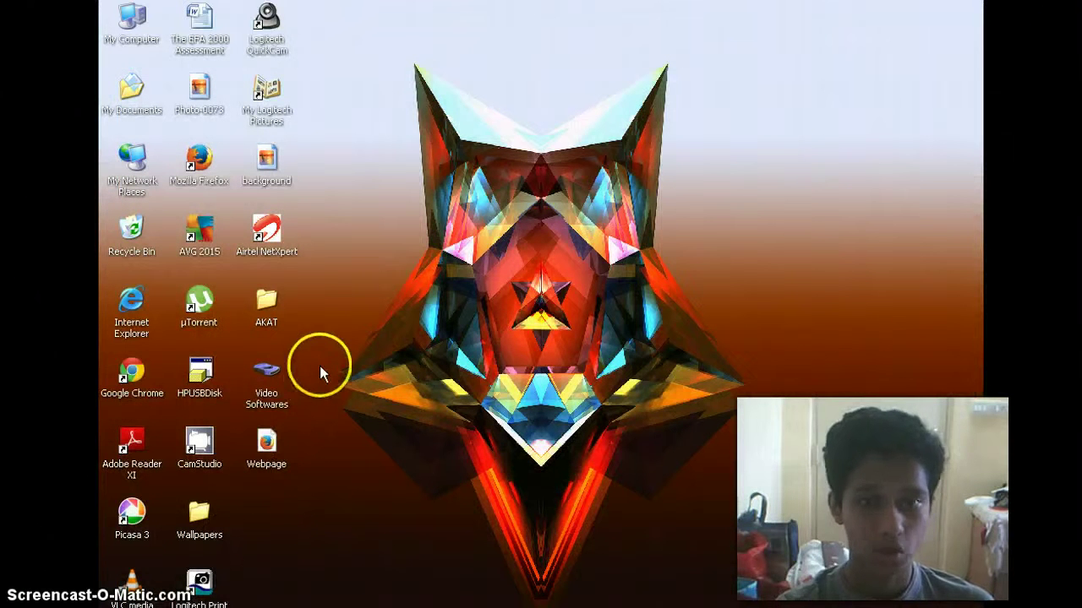
left_click(269, 459)
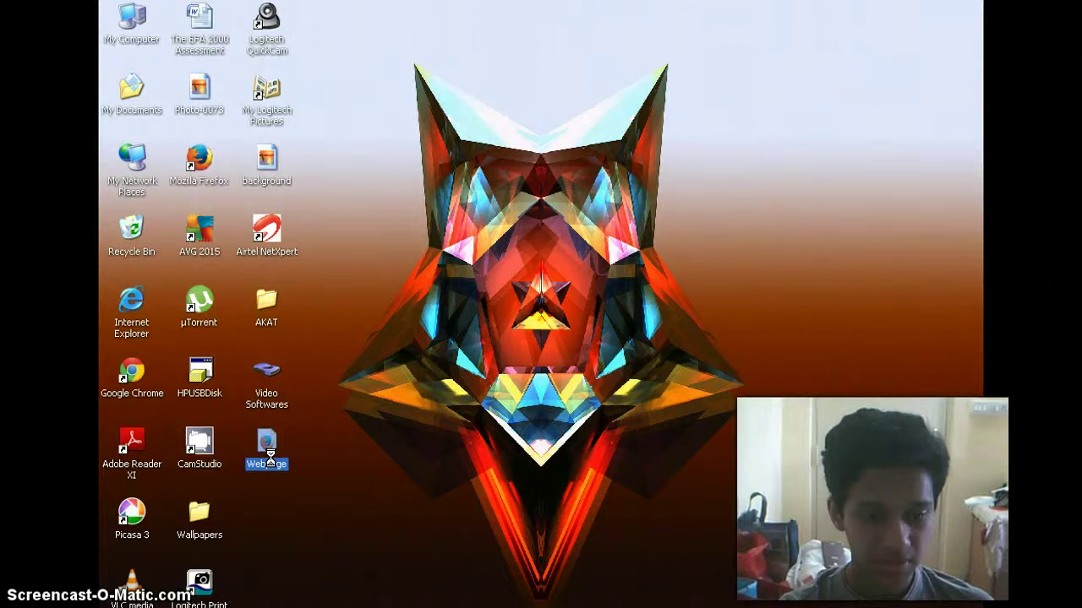
double_click(269, 459)
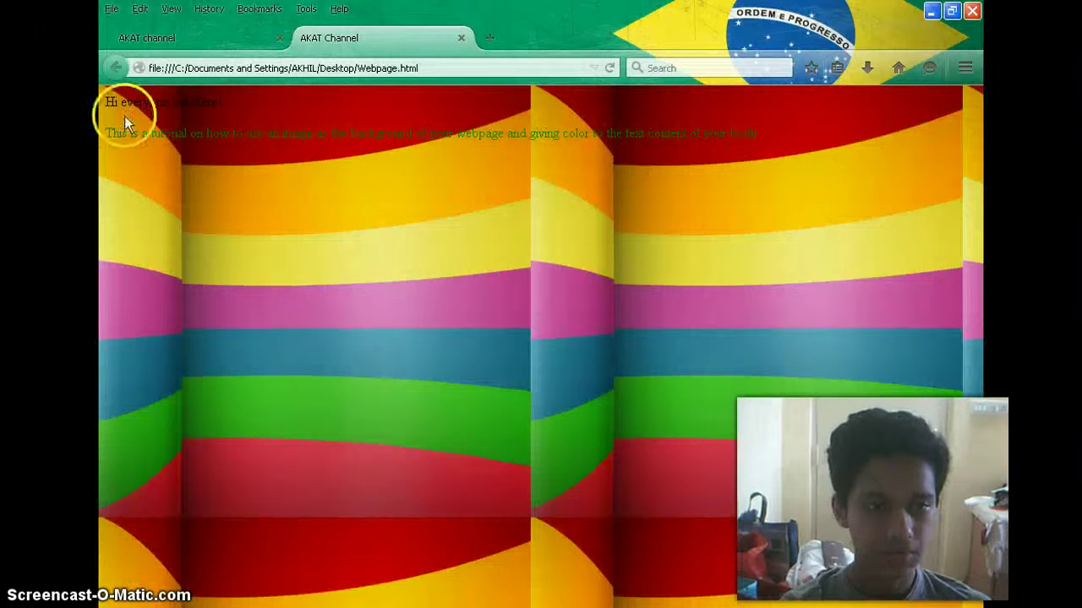